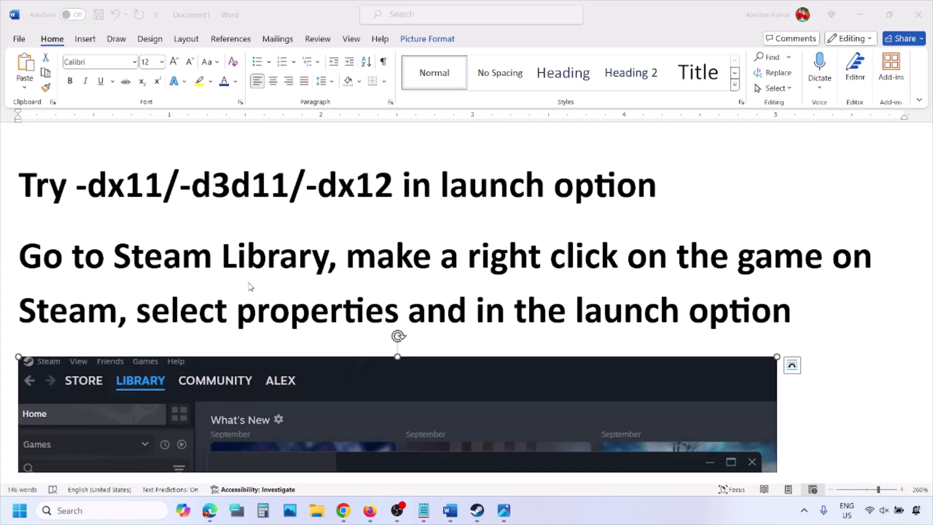
Highlight the guide's instructions about right-clicking the game in the Word document.
scroll(248, 281, "down", 5)
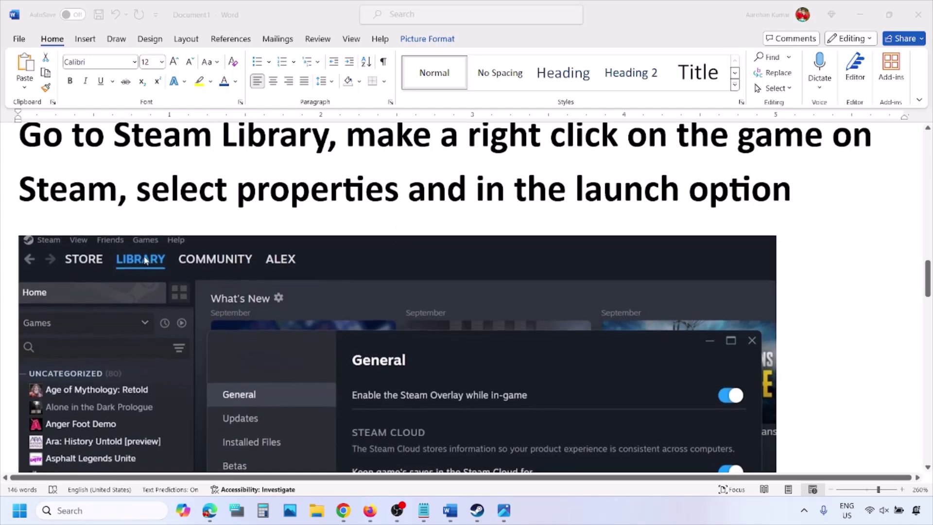
left_click(353, 144)
left_click_drag(352, 141, 832, 141)
left_click_drag(229, 189, 407, 191)
Open and dismiss the context options for the Steam screenshot in the guide.
scroll(401, 195, "down", 5)
scroll(401, 195, "up", 2)
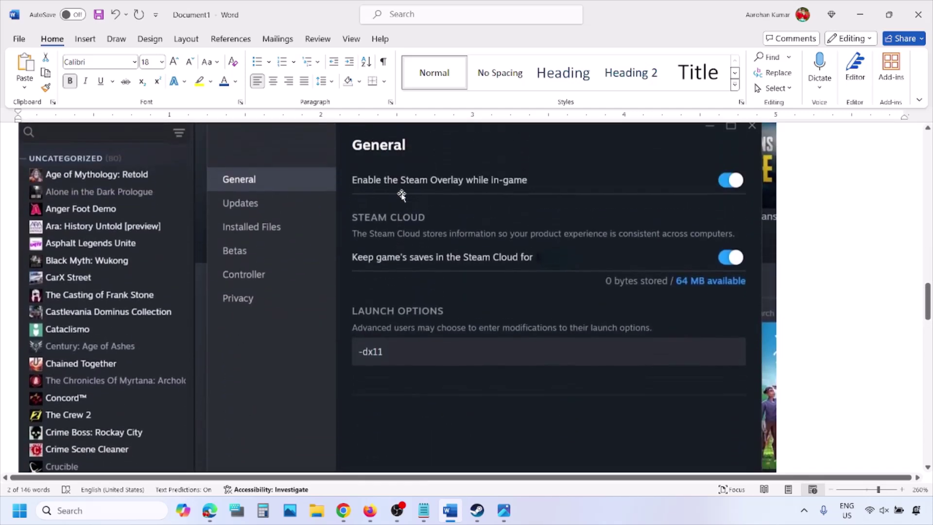
right_click(405, 168)
left_click(365, 355)
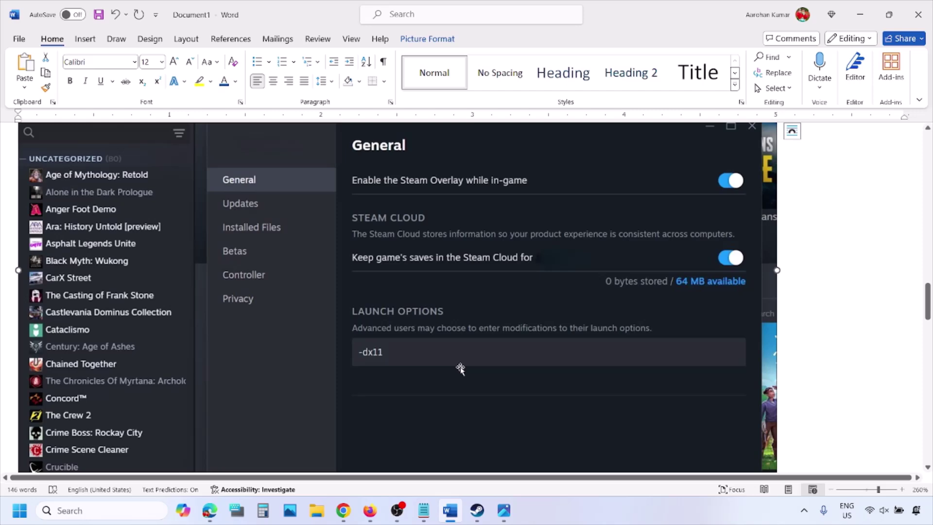
Review the -dx11, -d3d11 and -dx12 launch option screenshots, then bring up the Steam Library.
scroll(460, 368, "down", 8)
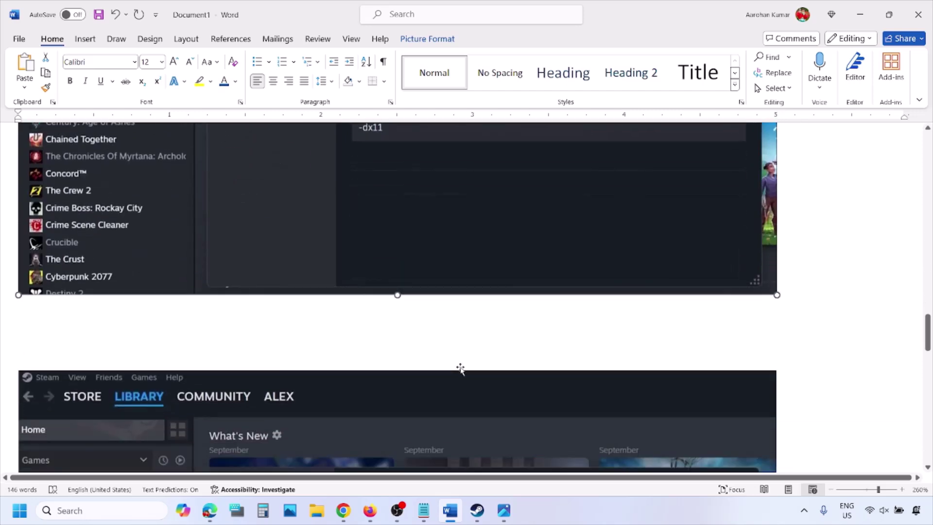
scroll(460, 370, "down", 6)
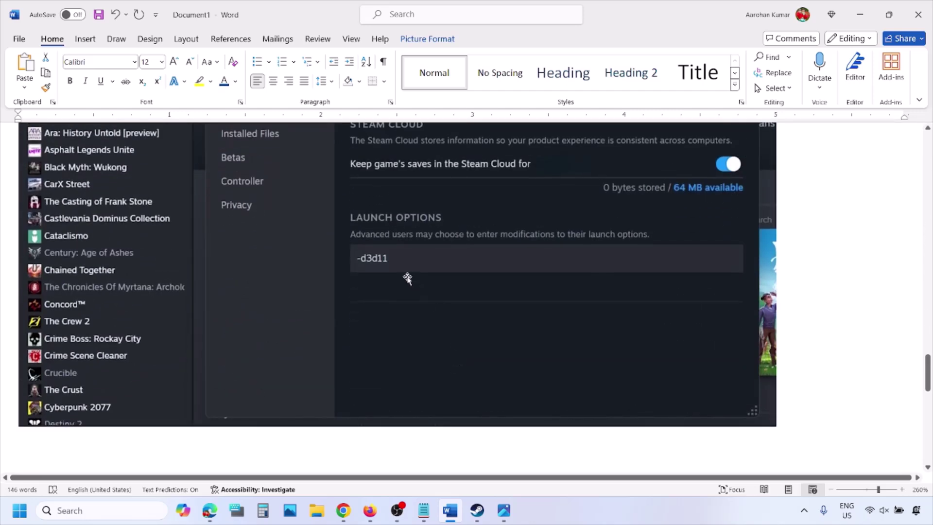
scroll(408, 277, "up", 2)
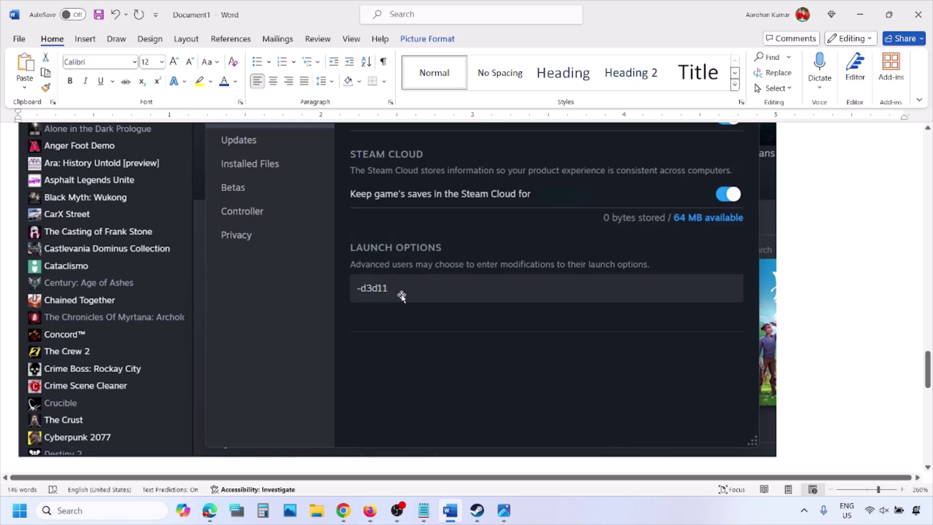
scroll(418, 297, "down", 8)
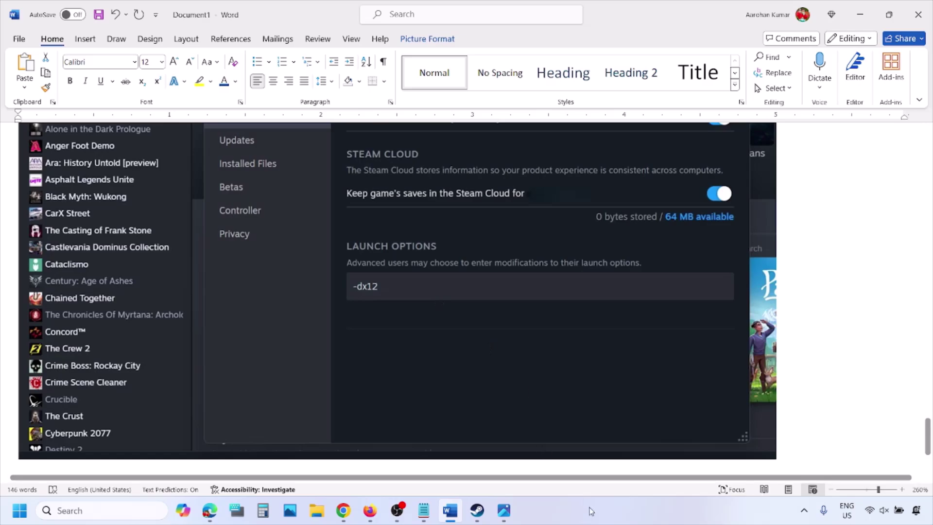
left_click(477, 510)
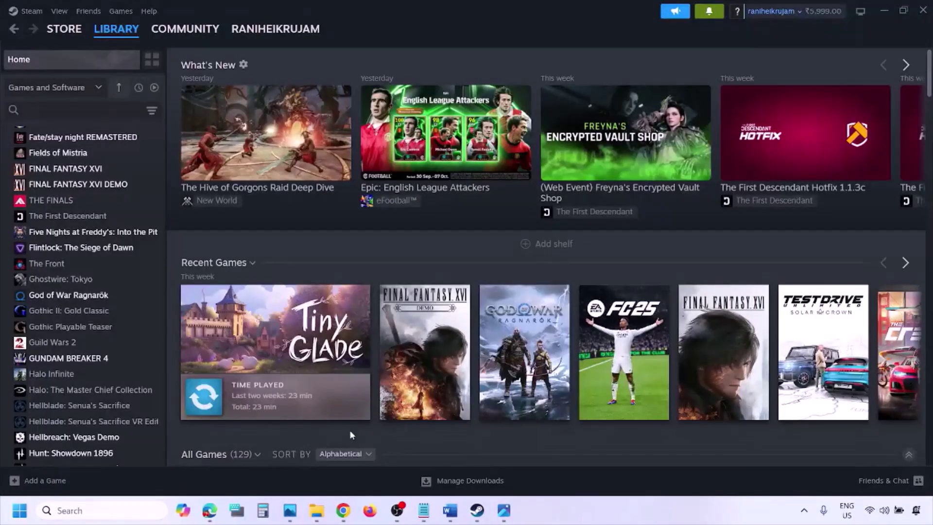
Show the Start menu's power options with Restart, then return to the Word guide.
key("super")
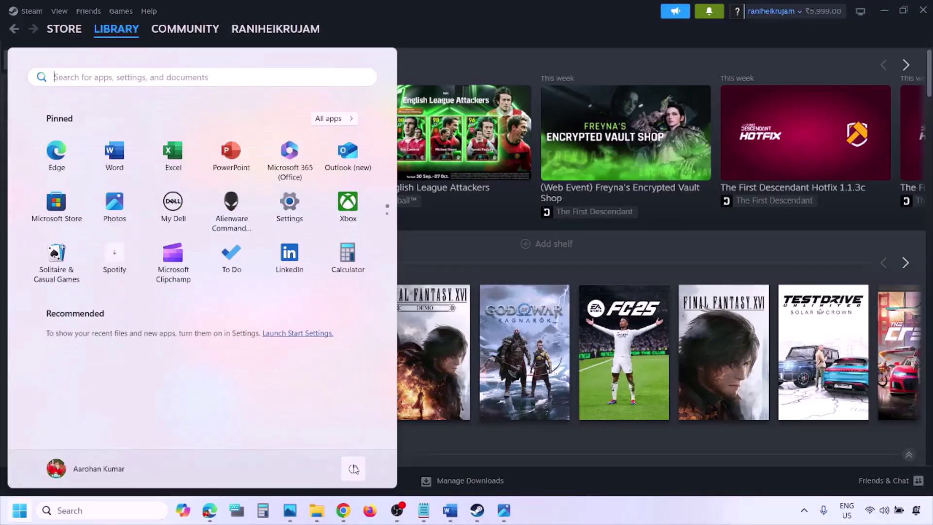
left_click(353, 468)
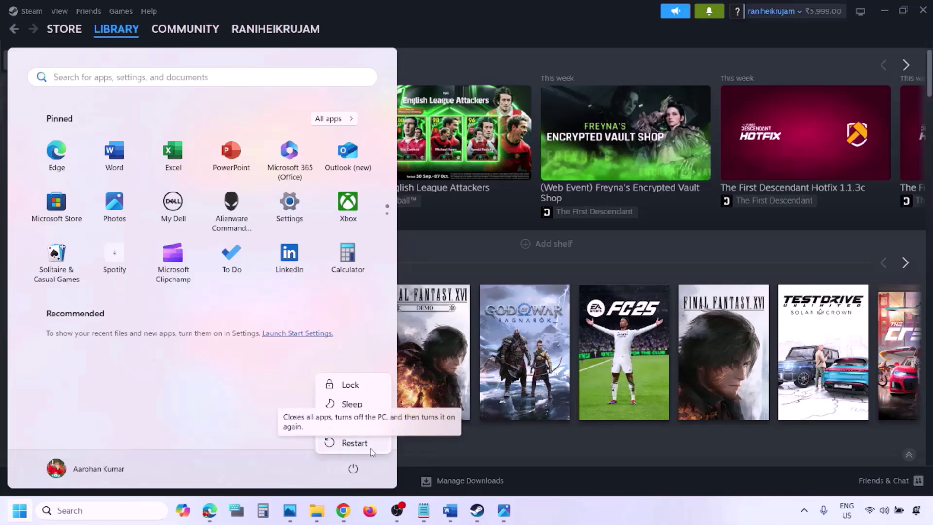
left_click(455, 518)
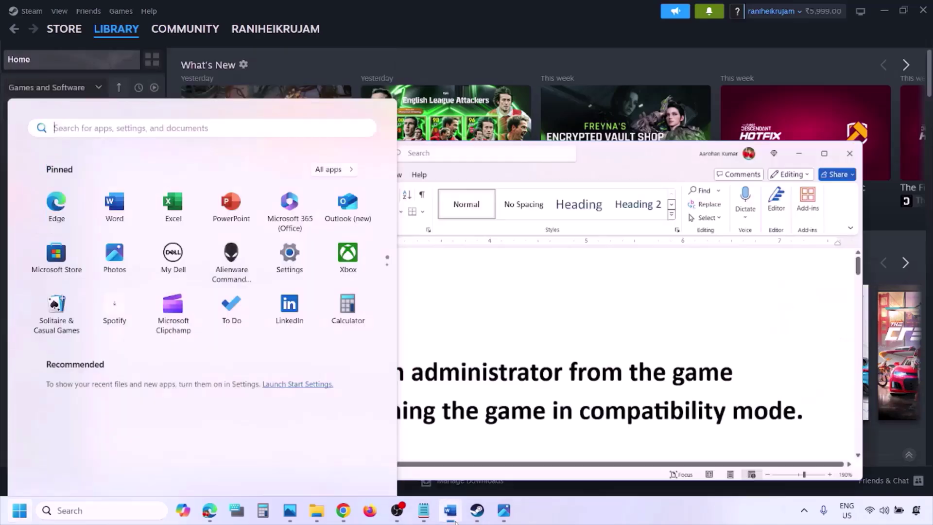
Highlight the run-as-administrator and compatibility mode instructions in the Word guide.
left_click_drag(161, 353, 263, 384)
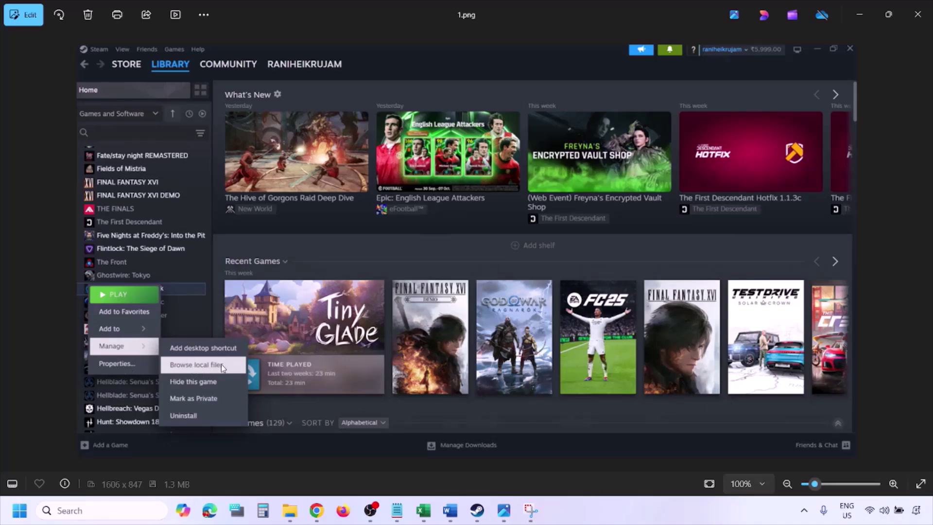
Zoom through 1.png and 2.png, then advance to 3.png's compatibility properties.
scroll(221, 364, "up", 2)
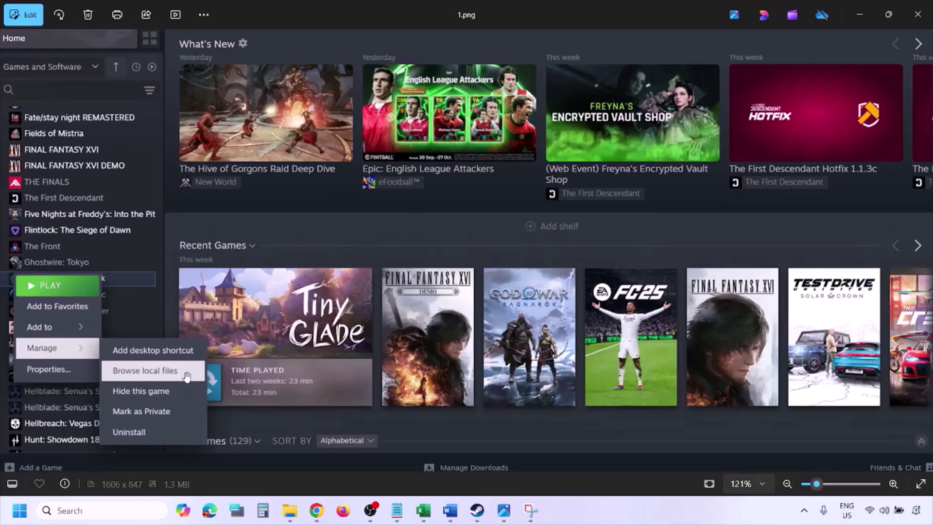
scroll(187, 376, "down", 2)
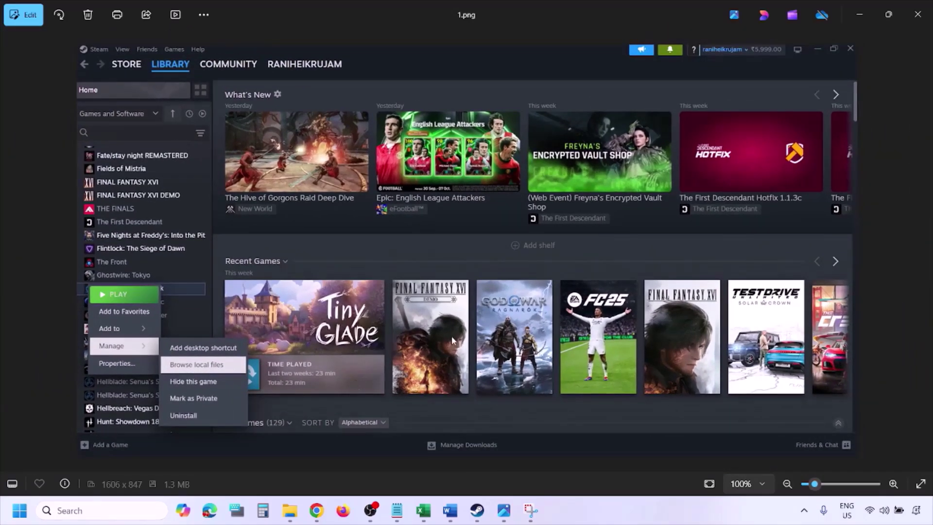
key("Right")
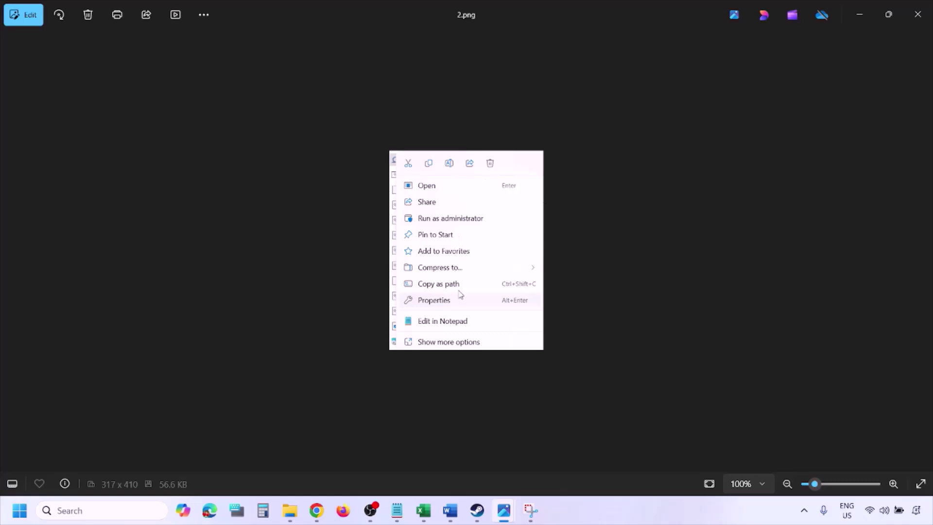
scroll(459, 294, "up", 5)
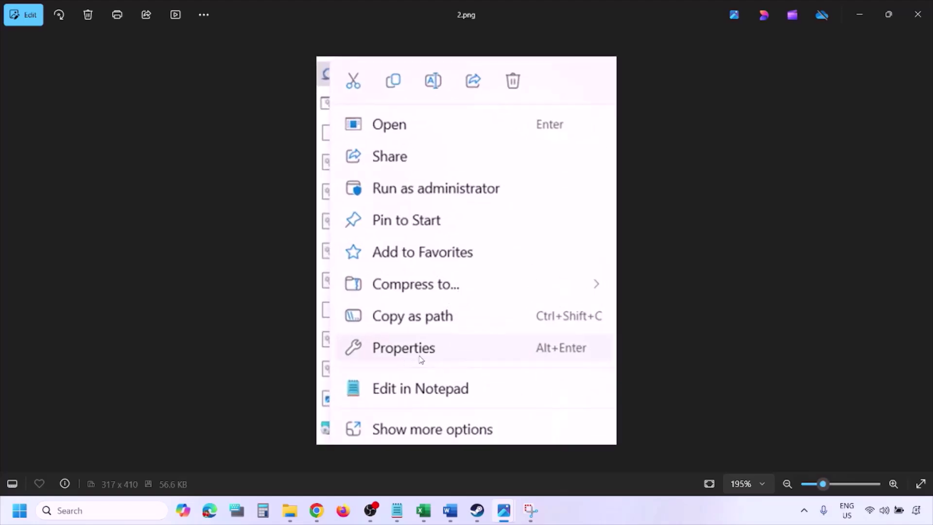
scroll(431, 358, "down", 5)
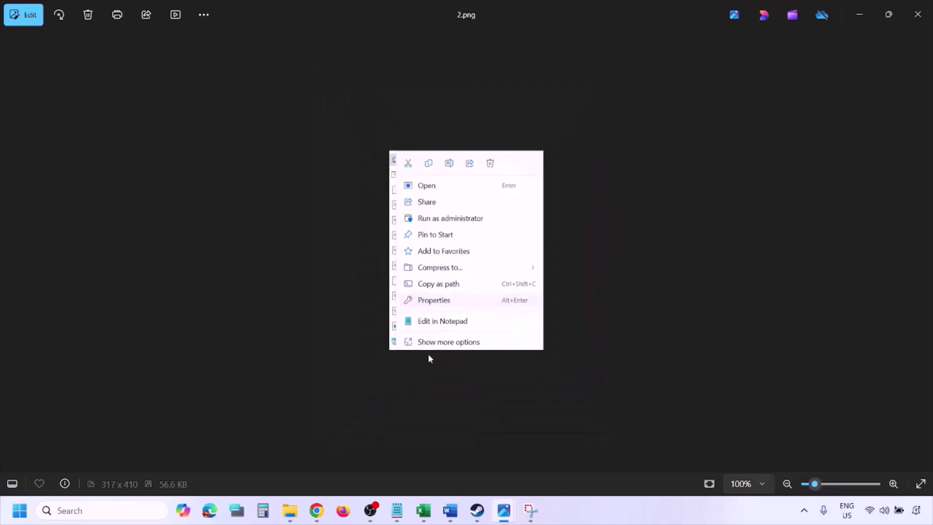
key("Right")
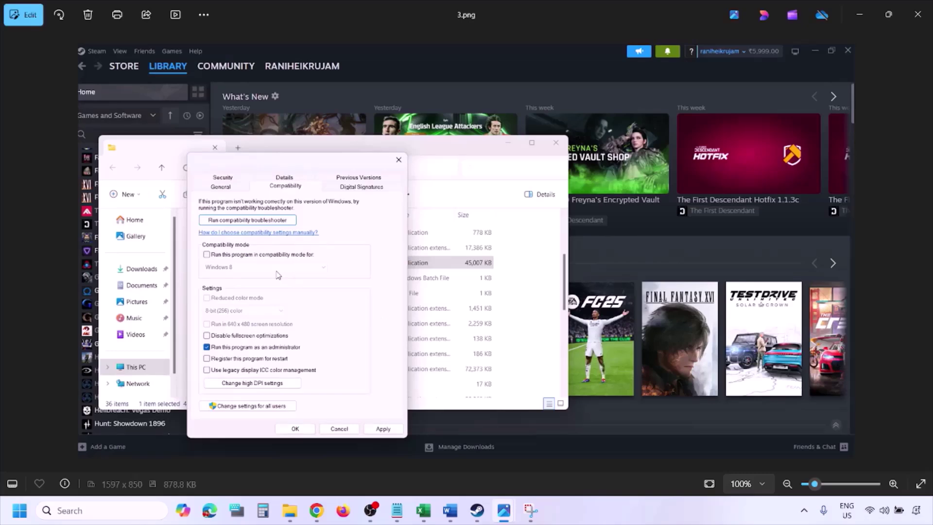
Zoom into 3.png, then advance to 4.png and pan over its compatibility mode settings.
scroll(278, 276, "up", 1)
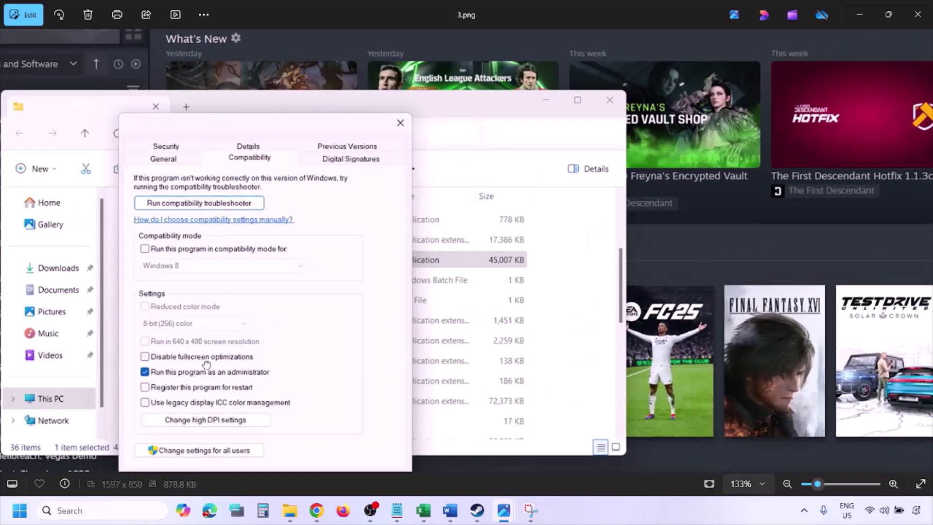
scroll(204, 340, "down", 2)
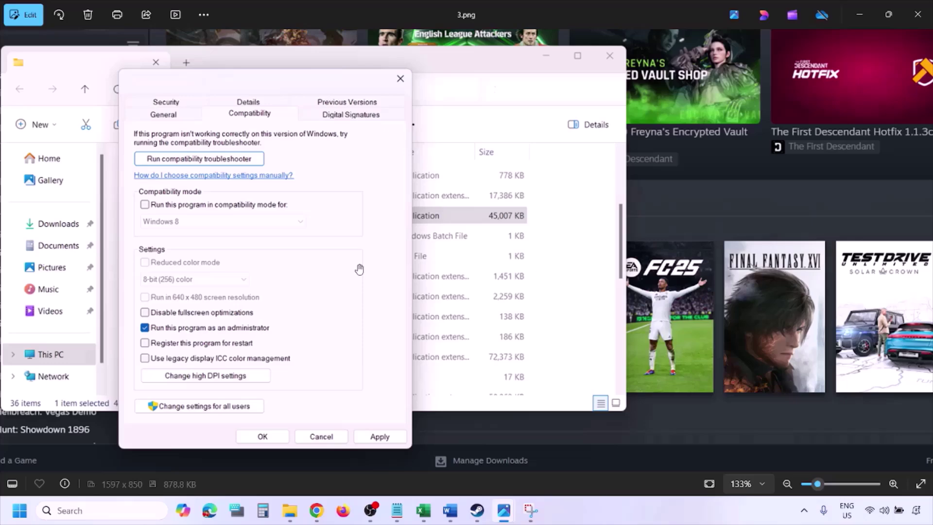
scroll(359, 269, "down", 3)
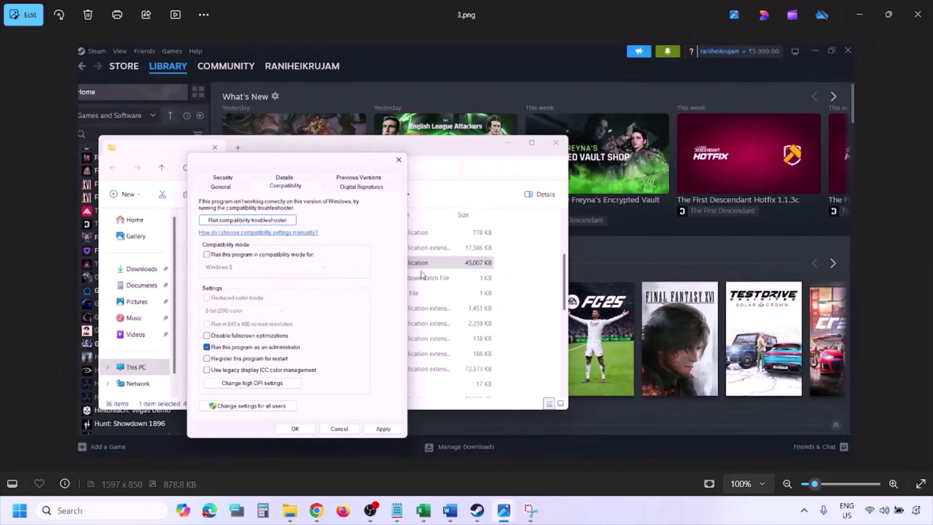
key("Right")
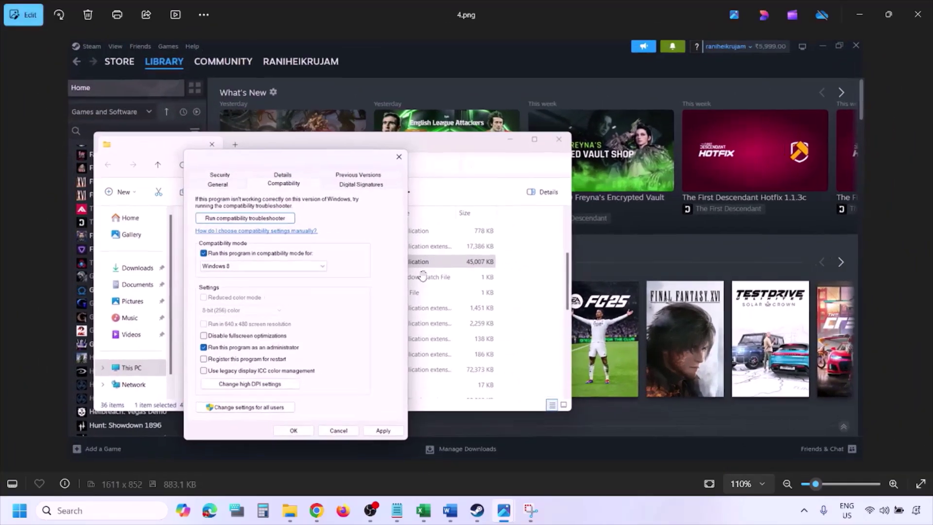
scroll(421, 272, "up", 3)
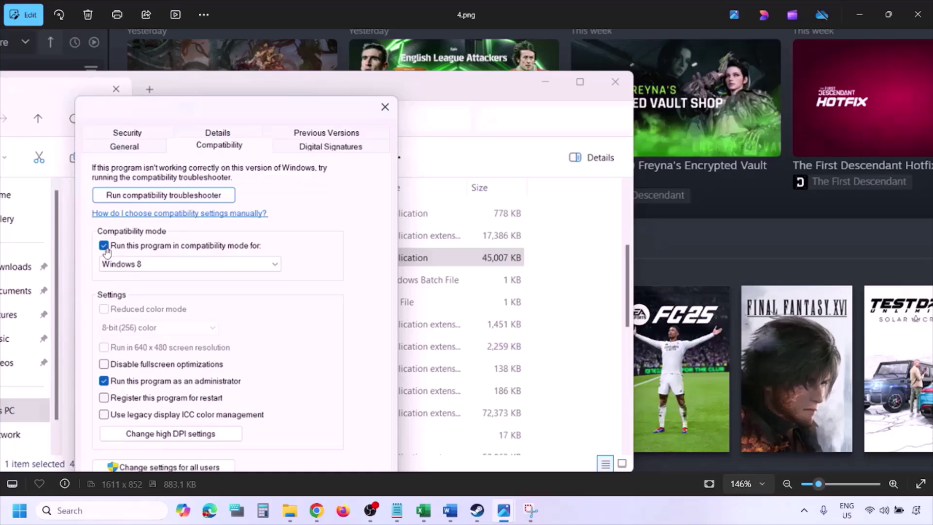
left_click_drag(124, 260, 130, 227)
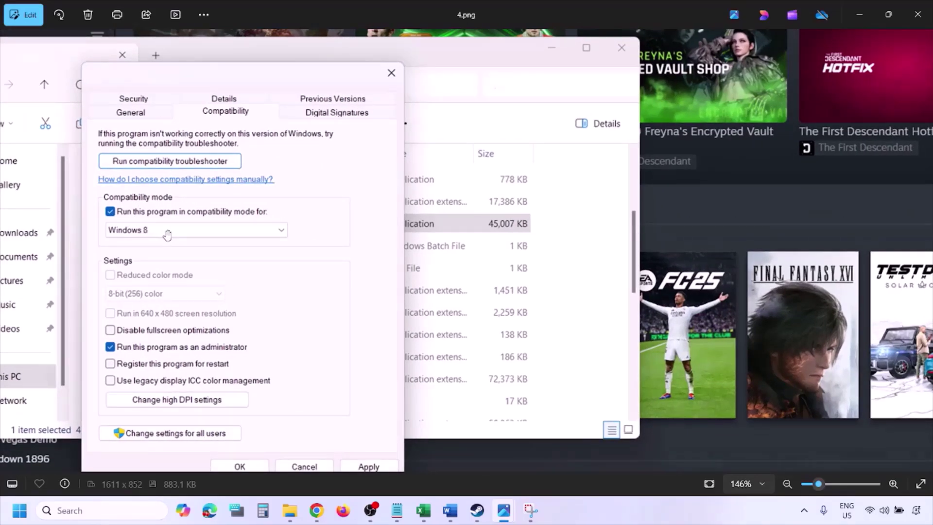
left_click_drag(358, 364, 364, 334)
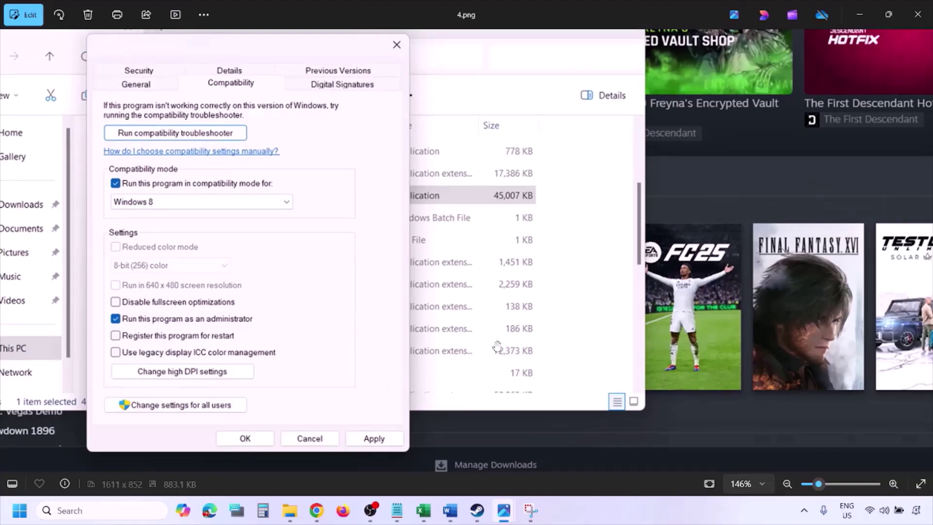
scroll(496, 346, "down", 4)
Advance to 5.png and zoom over the list of Windows versions.
key("Right")
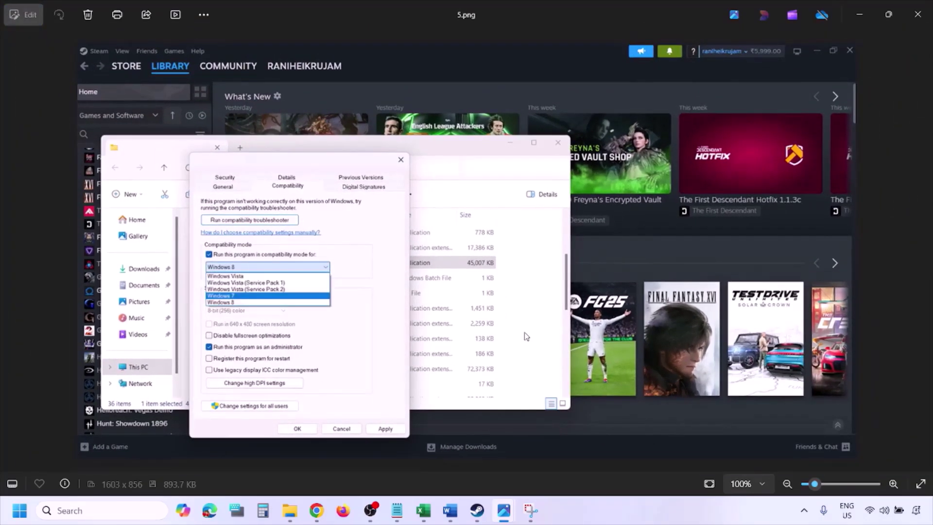
scroll(302, 290, "up", 4)
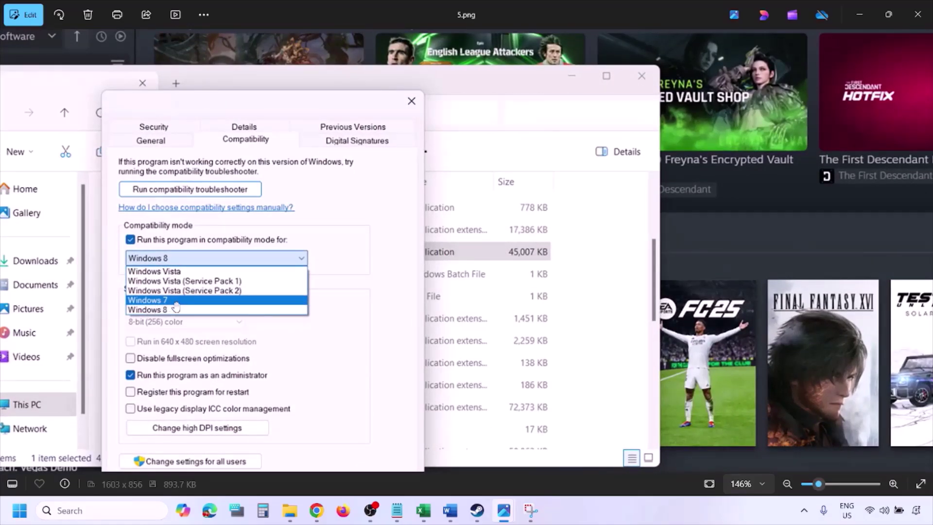
scroll(377, 287, "down", 4)
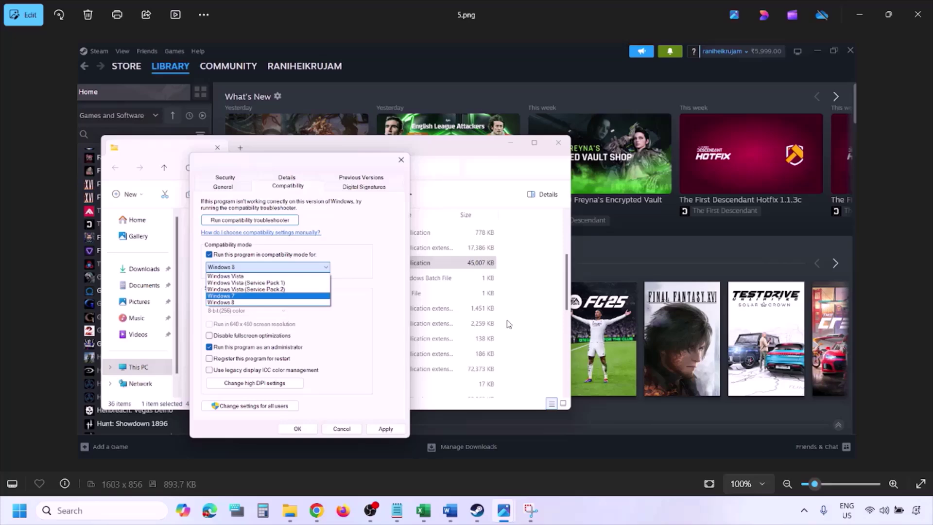
Pan around 6.png's Windows 7 and administrator options, then advance to 7.png.
key("Right")
scroll(304, 288, "up", 4)
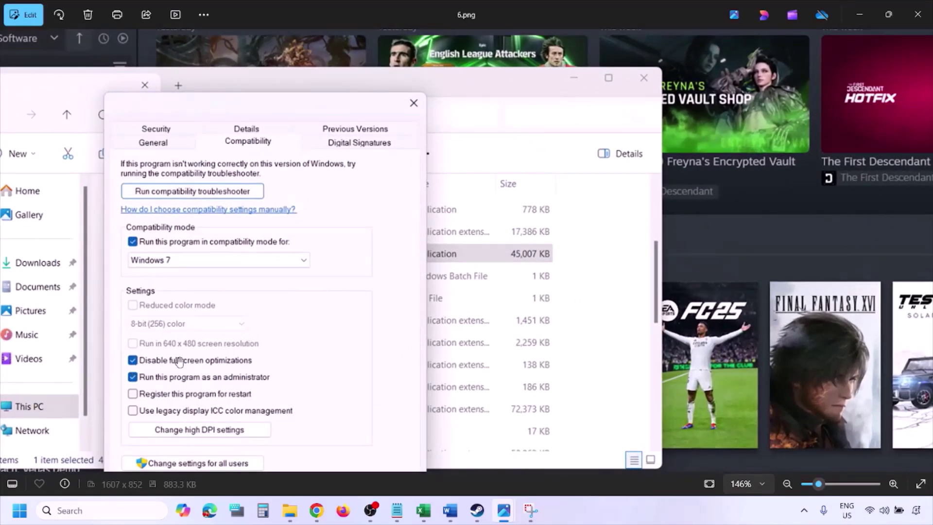
left_click_drag(264, 349, 308, 249)
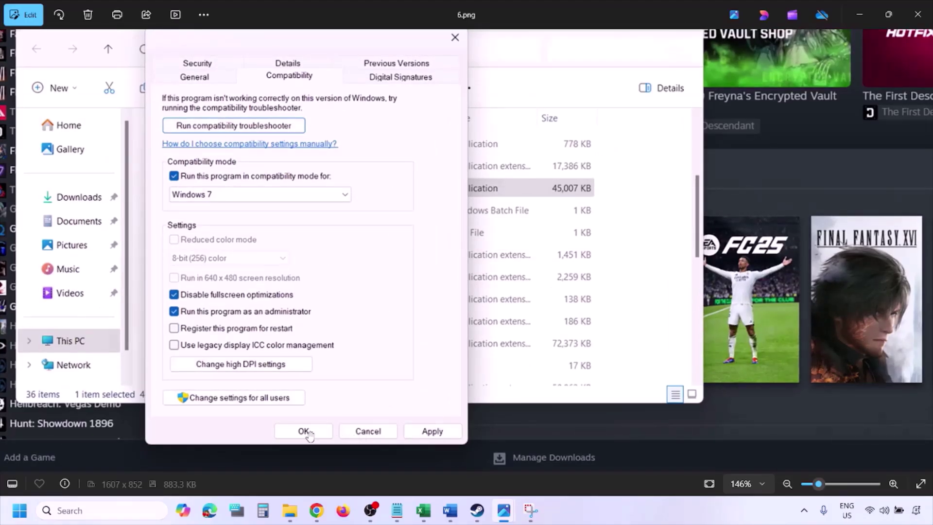
scroll(265, 336, "down", 5)
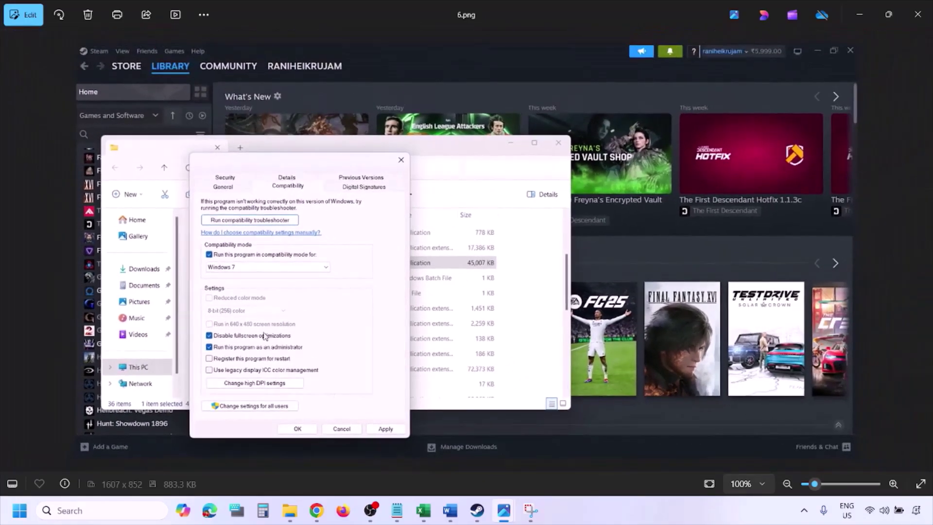
scroll(265, 337, "up", 4)
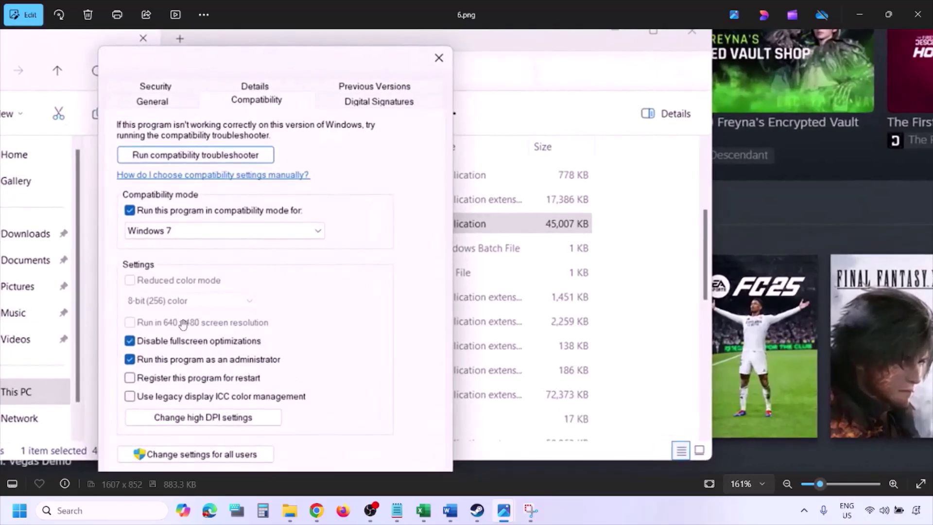
left_click_drag(183, 324, 229, 313)
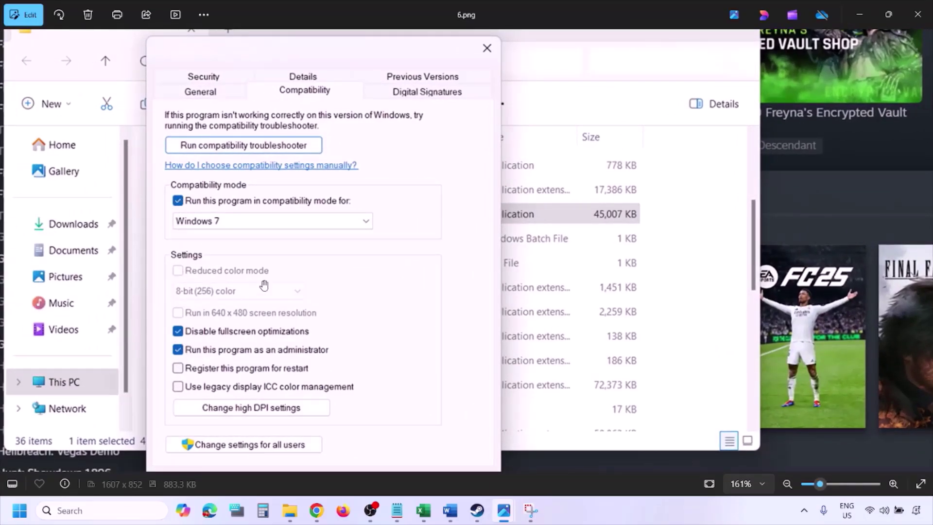
key("Right")
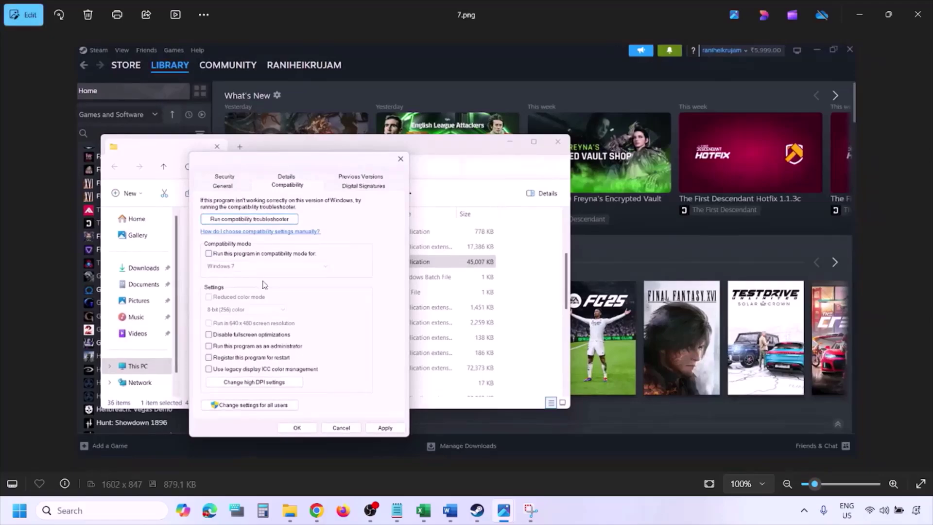
scroll(265, 285, "up", 5)
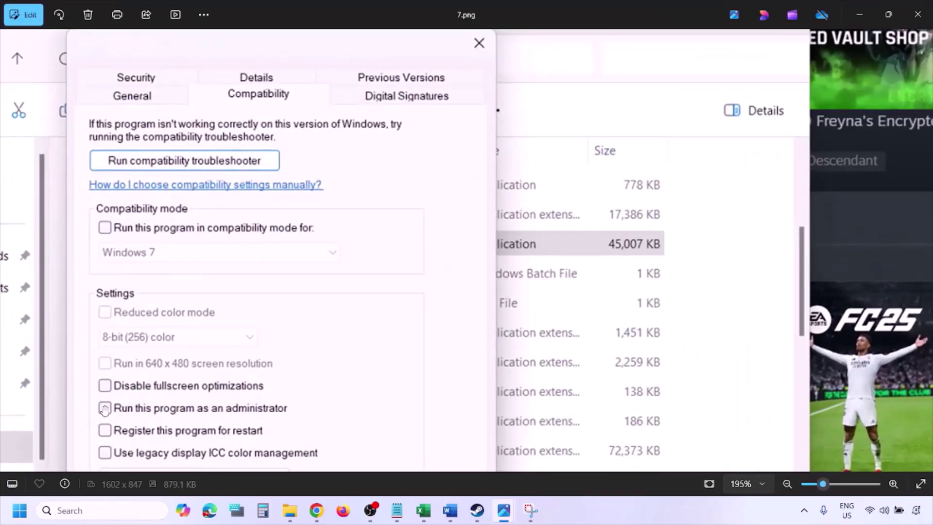
scroll(150, 315, "down", 2)
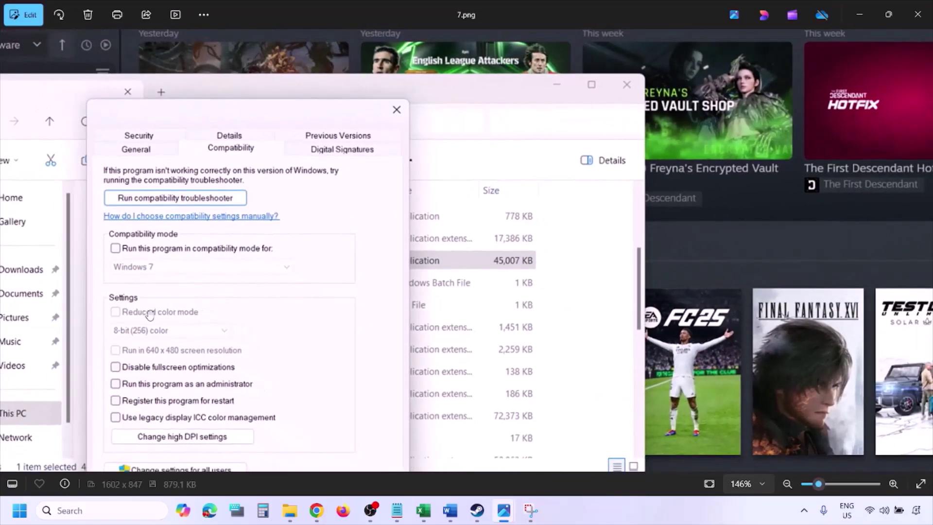
scroll(145, 313, "down", 1)
left_click_drag(241, 329, 243, 265)
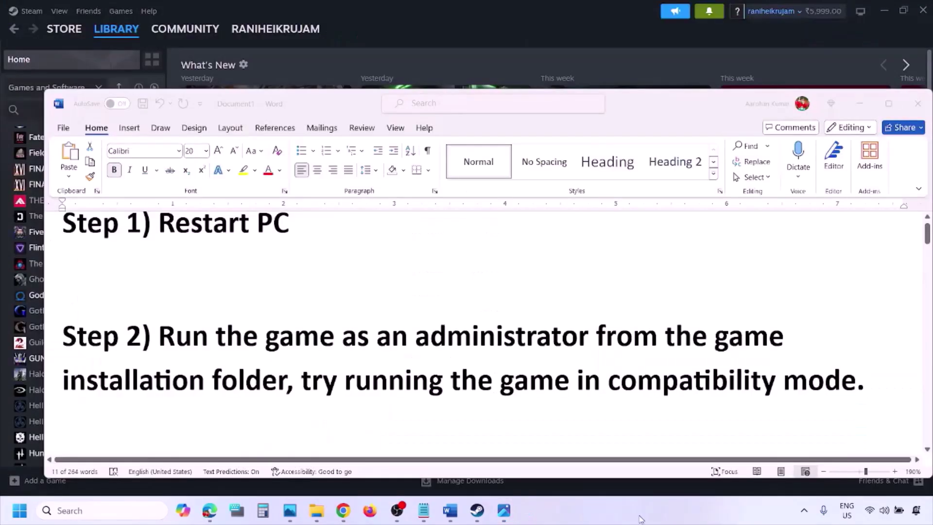
Scroll the Word guide down to Step 3 on verifying game files.
scroll(508, 361, "down", 3)
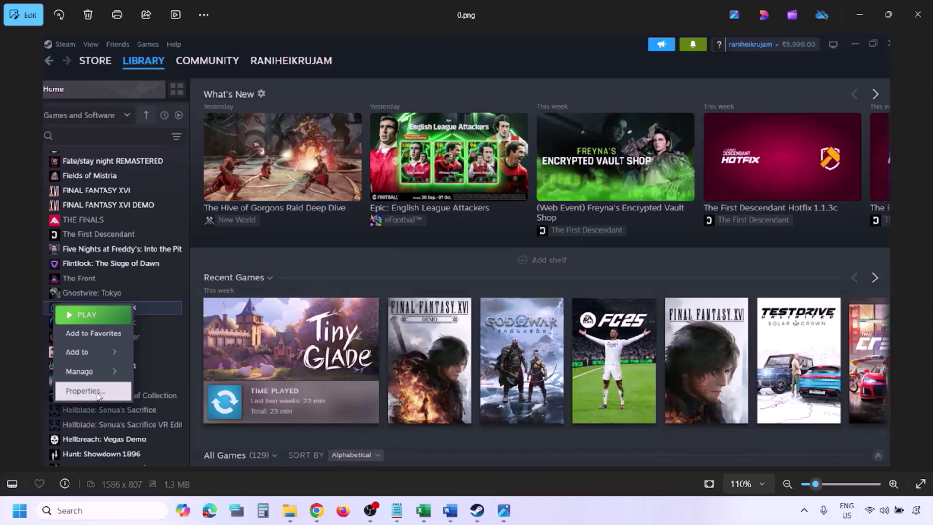
Zoom out on 0.png and advance to the Installed Files properties screenshot.
scroll(335, 306, "down", 1)
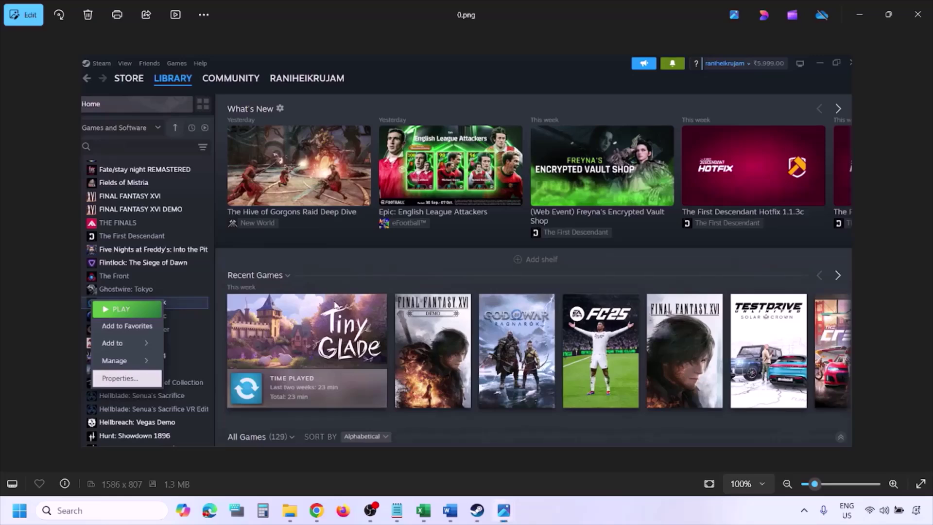
key("Right")
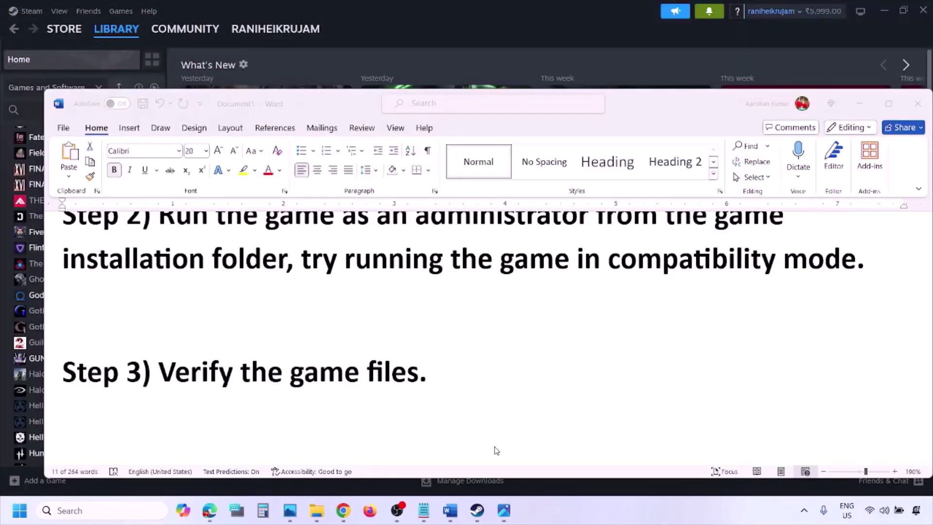
scroll(495, 450, "down", 3)
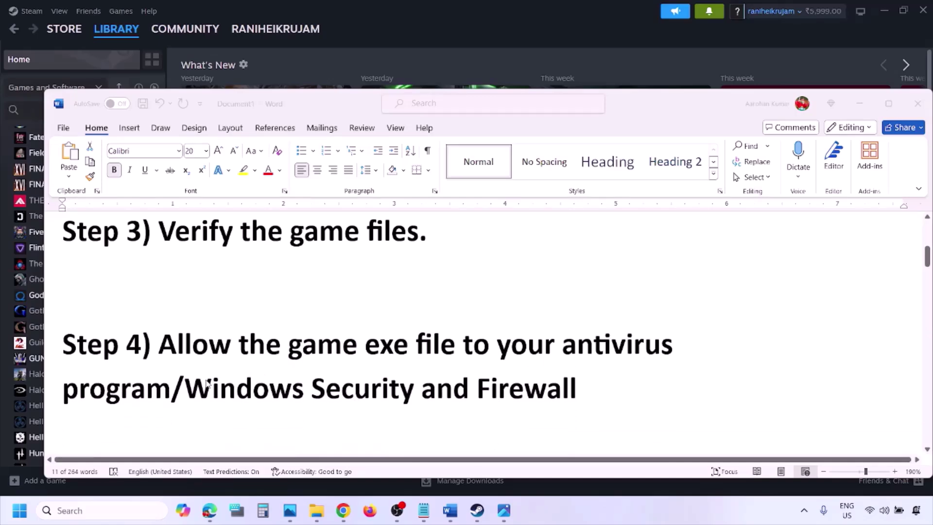
Select 'Windows Security' in Step 4 of the guide, then open Settings with Win+I.
left_click(171, 387)
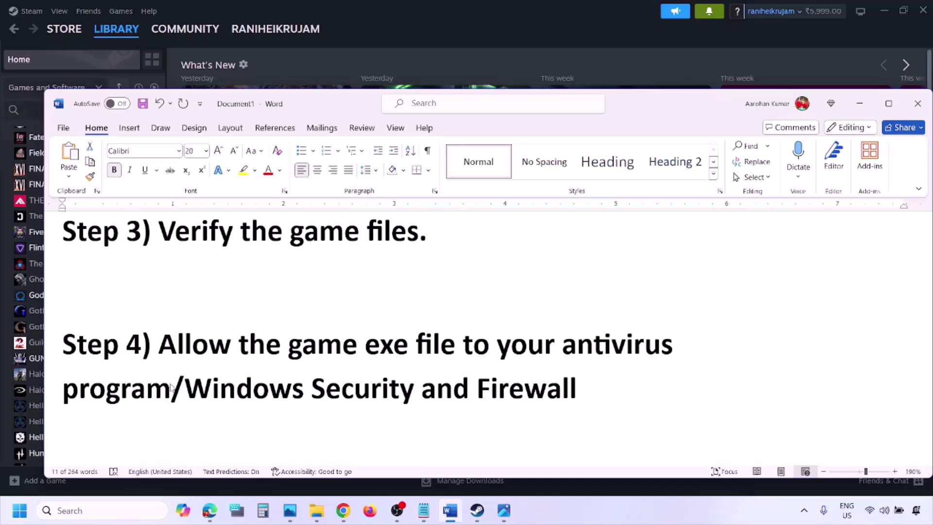
left_click_drag(188, 386, 421, 389)
left_click(619, 520)
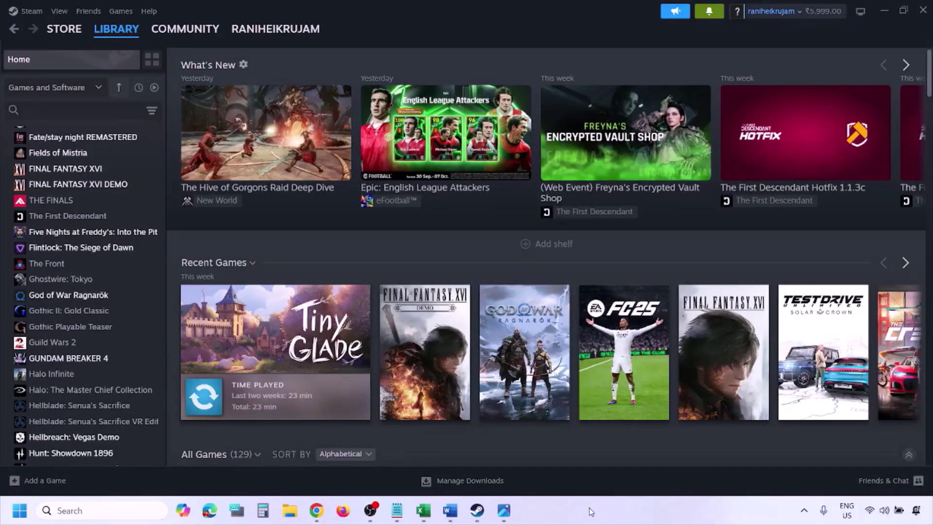
key("super+i")
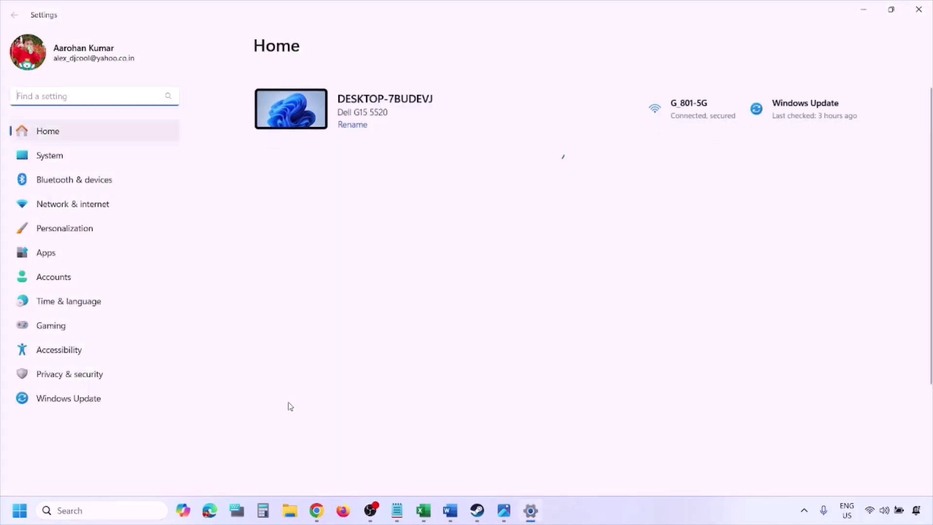
Go through Privacy & security, Windows Security and Virus & threat protection to ransomware protection.
left_click(99, 381)
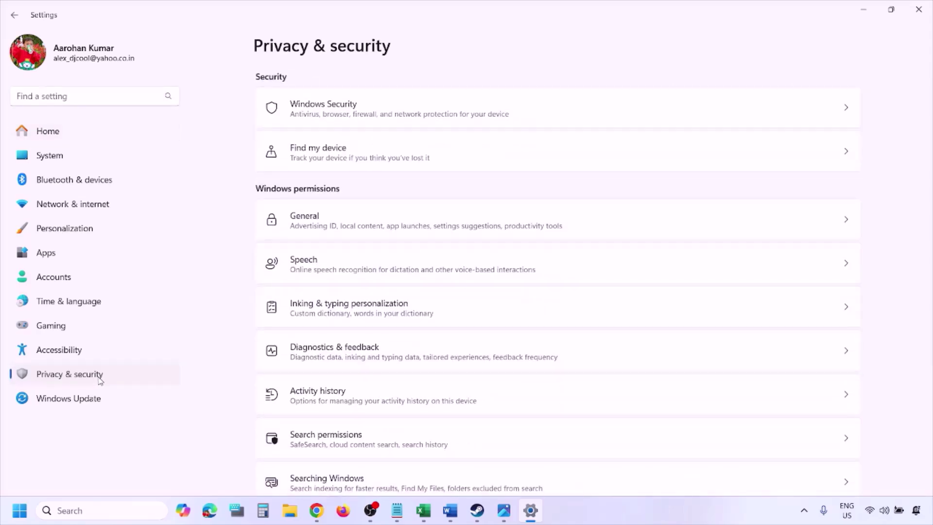
left_click(337, 115)
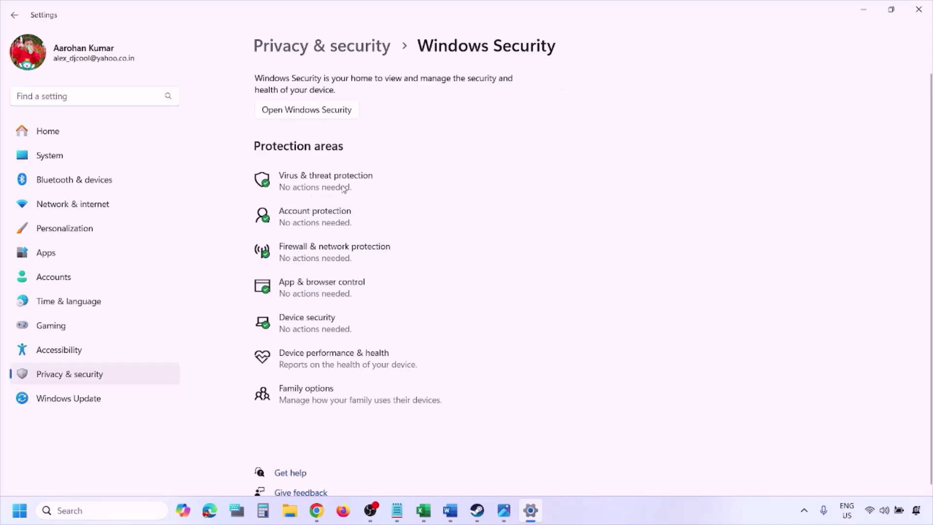
left_click(342, 188)
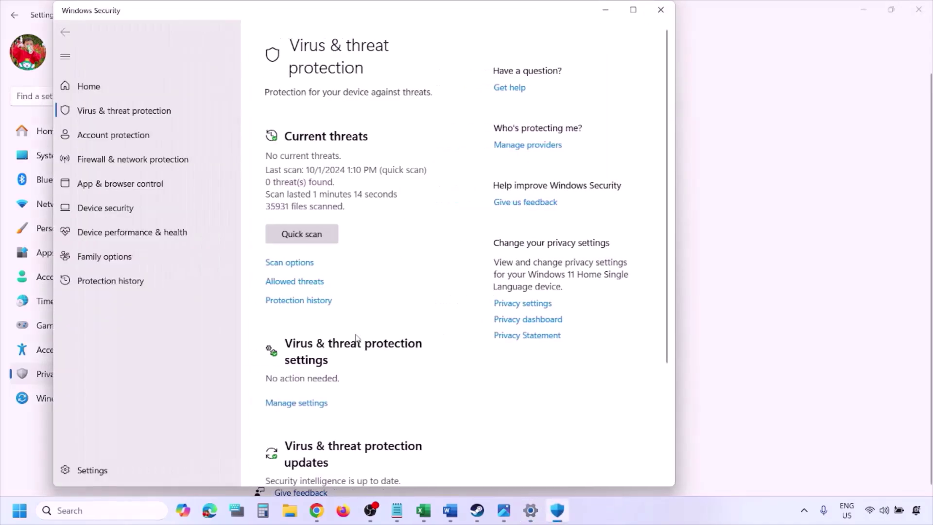
scroll(355, 338, "down", 5)
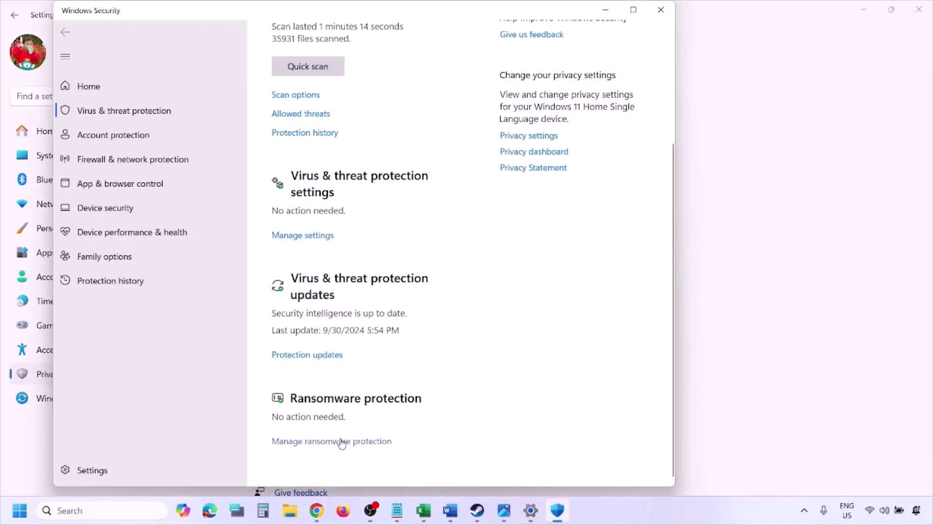
left_click(344, 441)
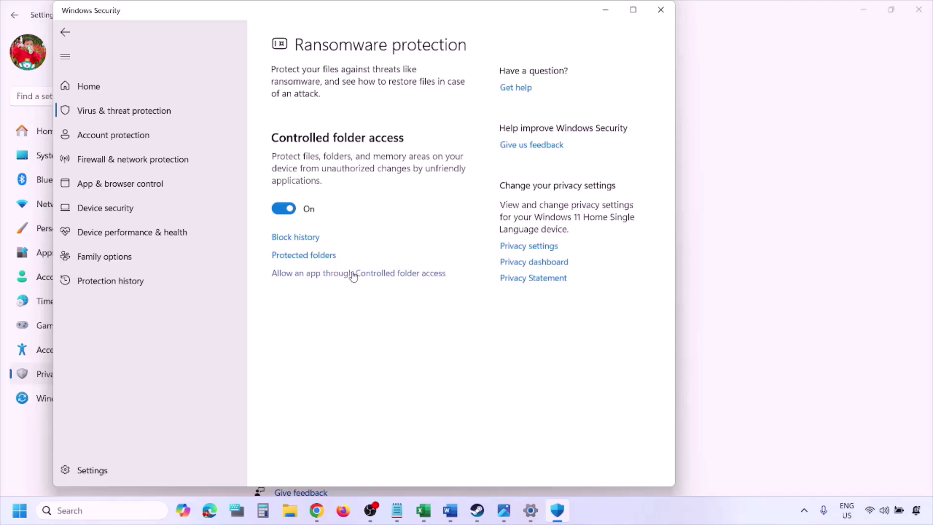
Open Controlled folder access allowed apps, approve the admin prompt, and start adding an app.
left_click(353, 274)
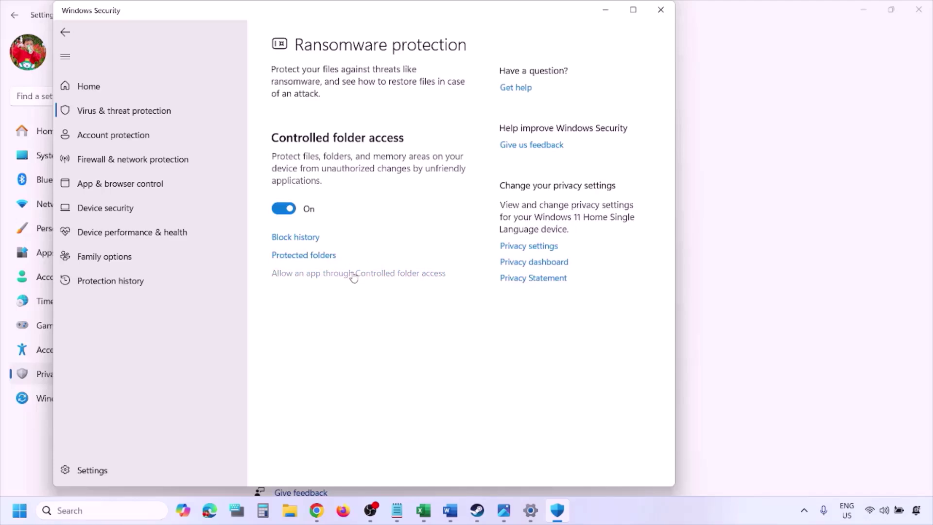
left_click(403, 355)
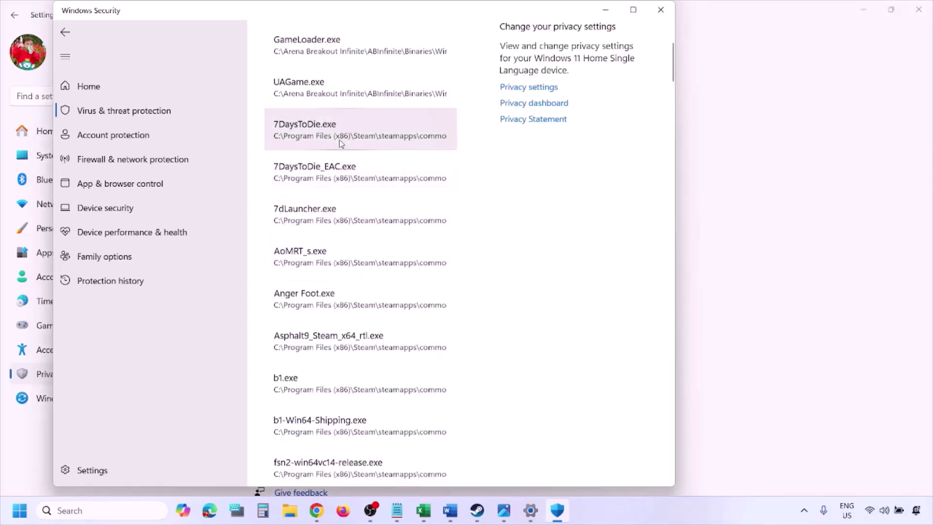
scroll(339, 141, "up", 3)
left_click(344, 165)
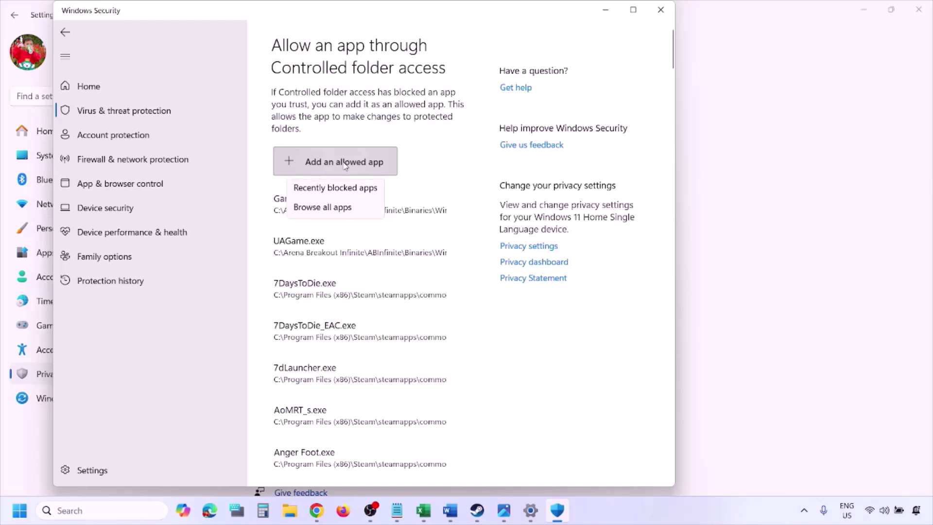
Browse the file picker to C:\Program Files (x86)\Steam\steamapps, then cancel without choosing a file.
left_click(351, 211)
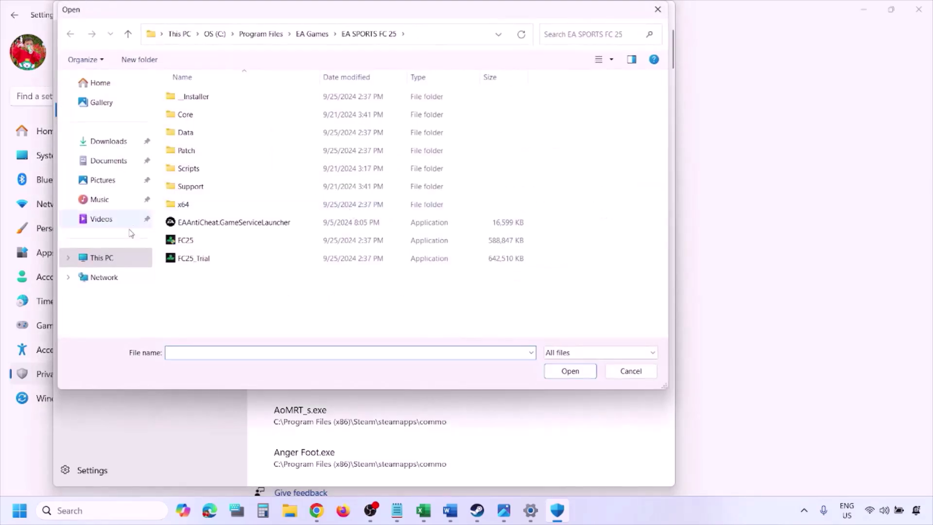
left_click(99, 257)
left_click(240, 109)
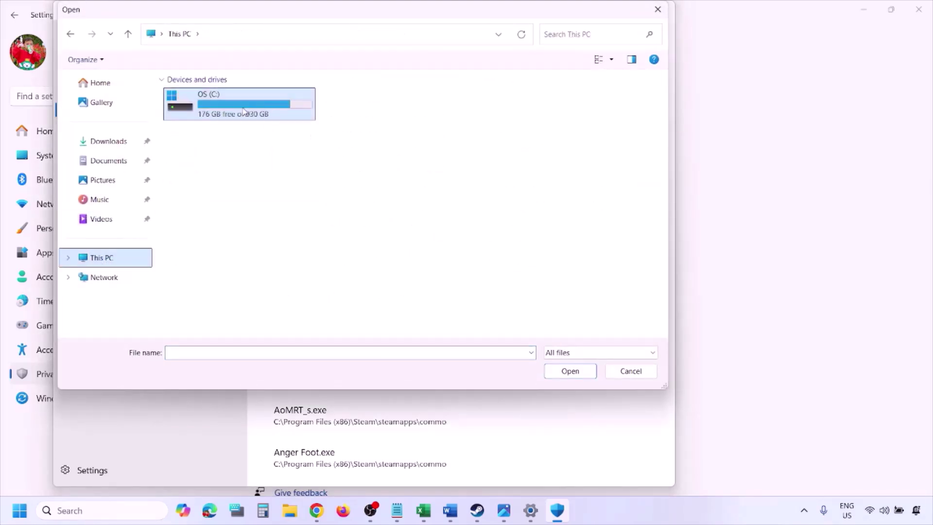
double_click(243, 111)
scroll(241, 115, "down", 3)
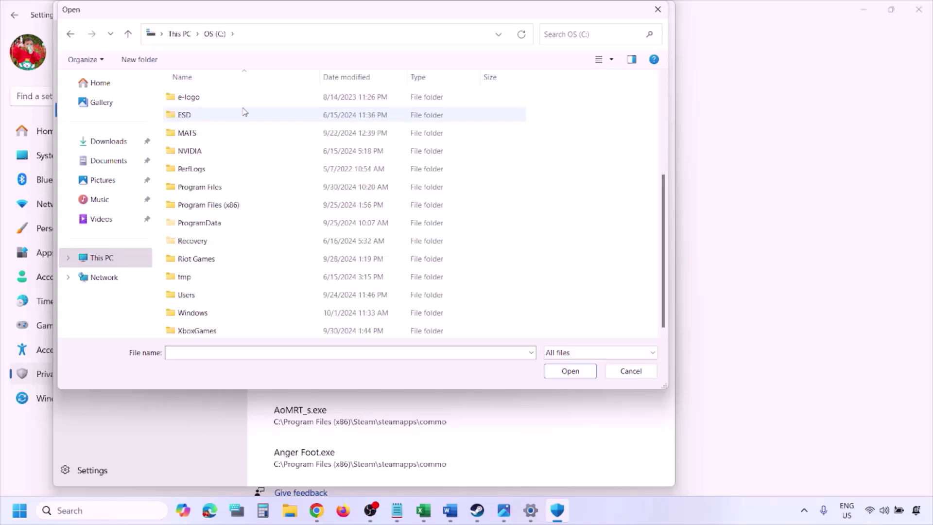
double_click(234, 205)
scroll(235, 205, "down", 4)
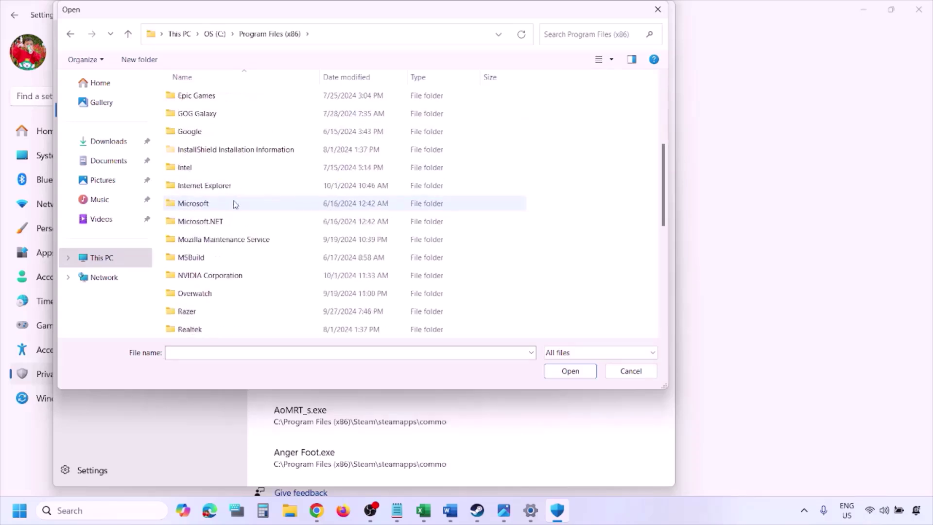
scroll(235, 204, "down", 4)
double_click(209, 167)
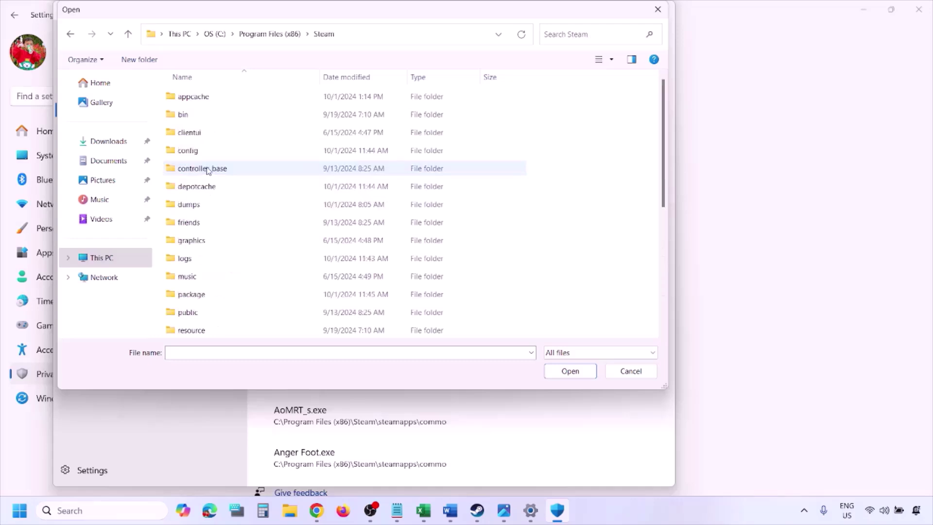
scroll(216, 214, "down", 4)
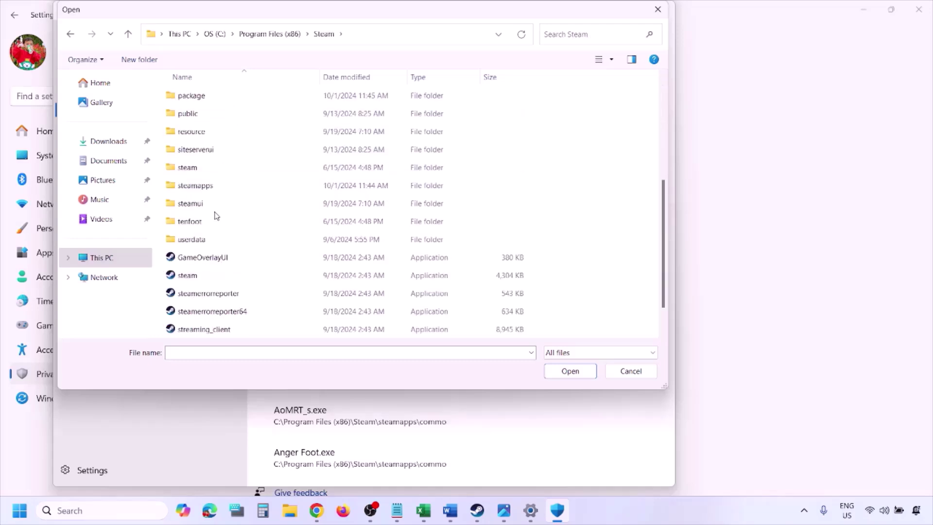
double_click(211, 186)
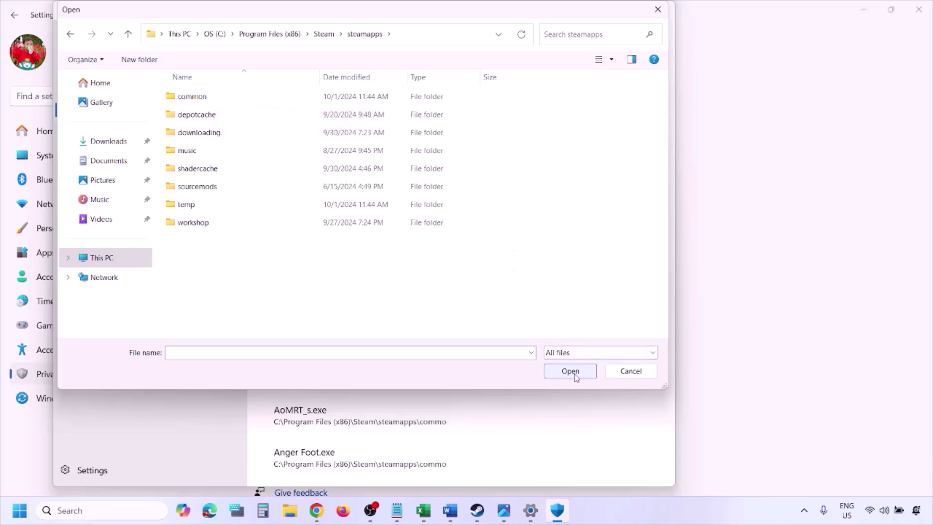
left_click(628, 375)
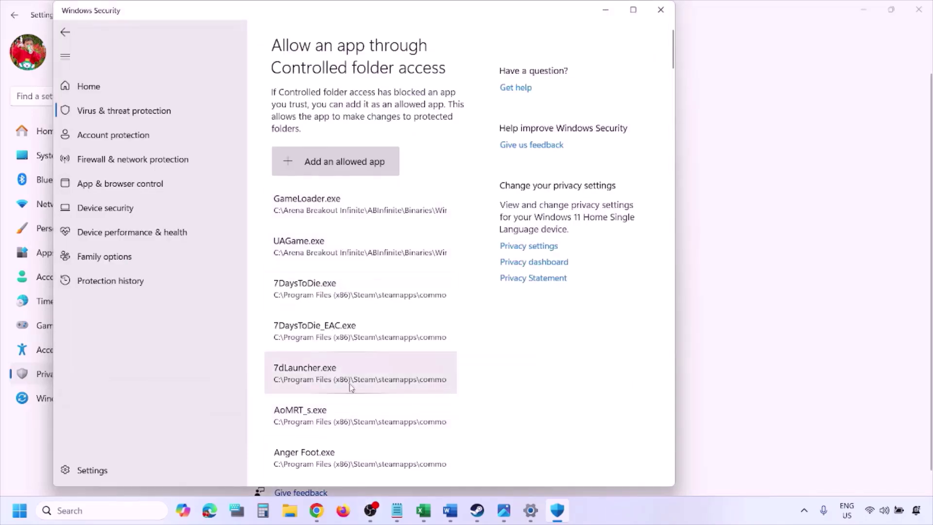
left_click(97, 511)
type("ontrol")
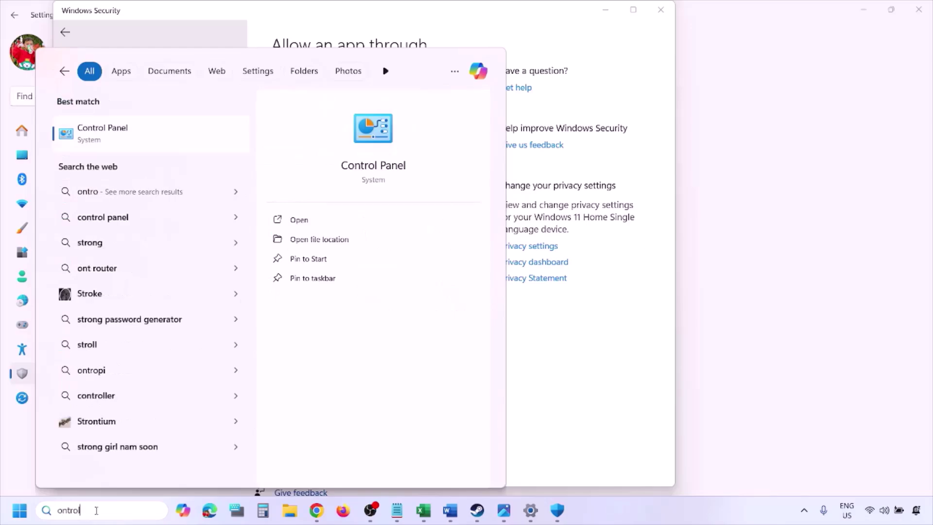
key("Return")
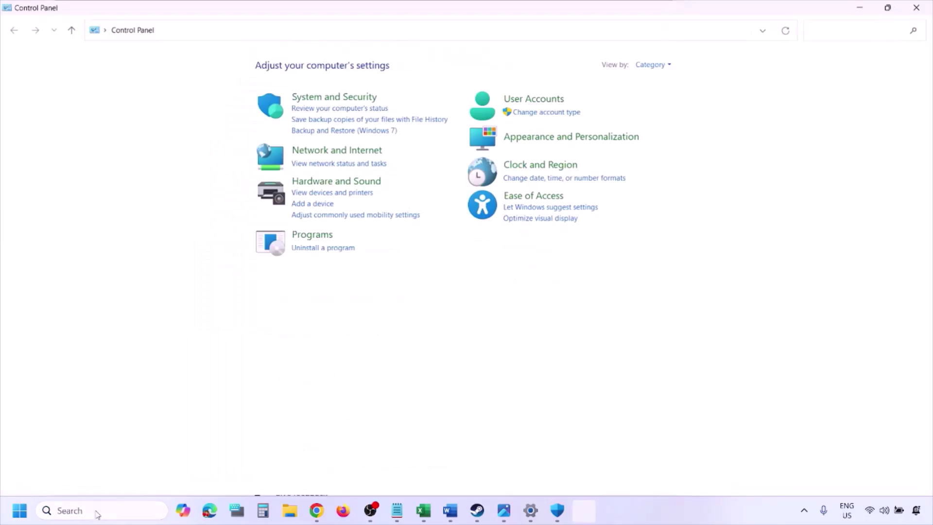
left_click(321, 96)
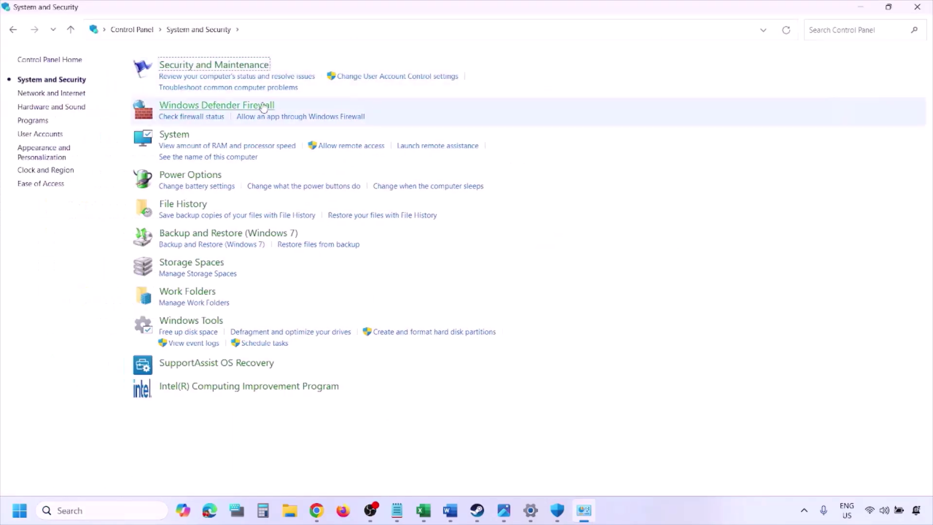
left_click(248, 105)
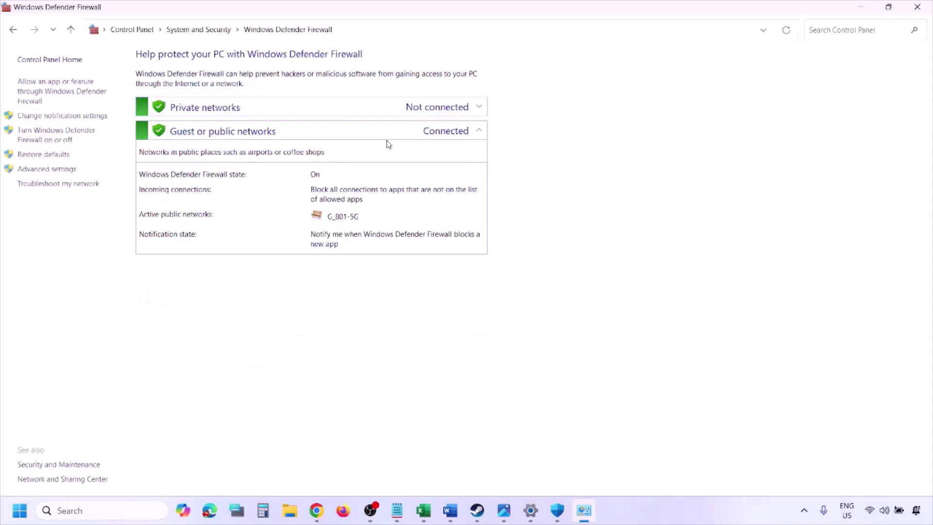
left_click(64, 90)
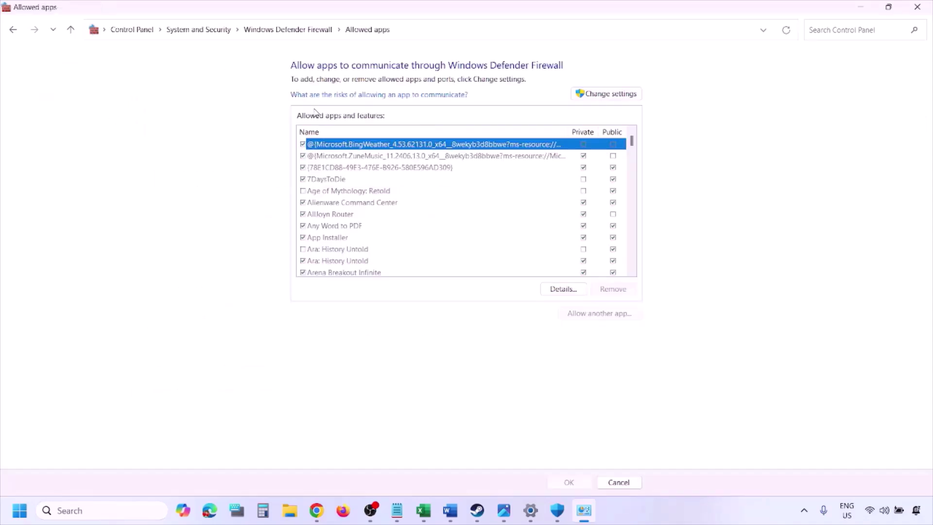
left_click(627, 93)
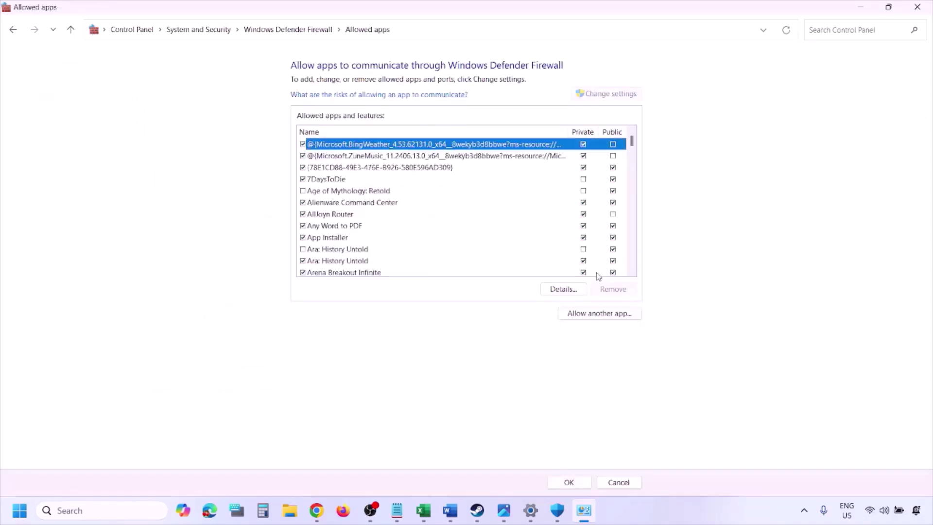
left_click(601, 314)
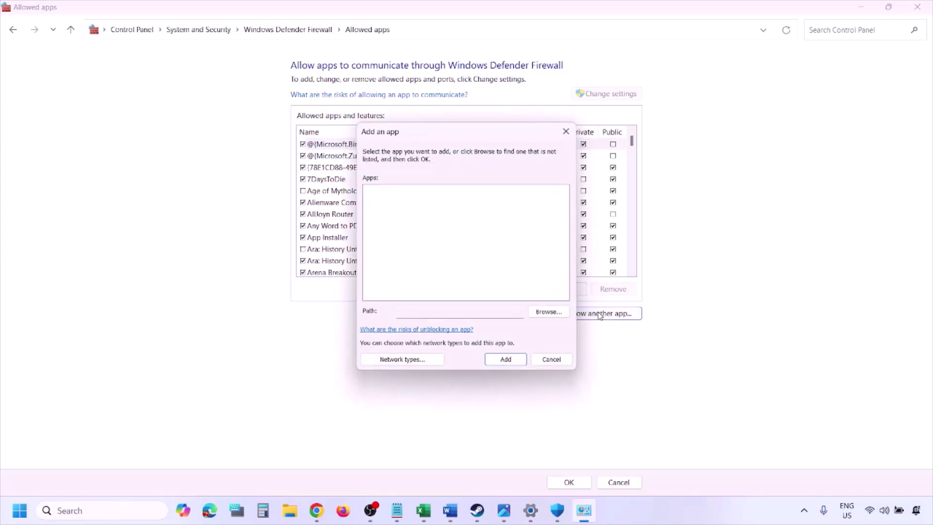
left_click(550, 313)
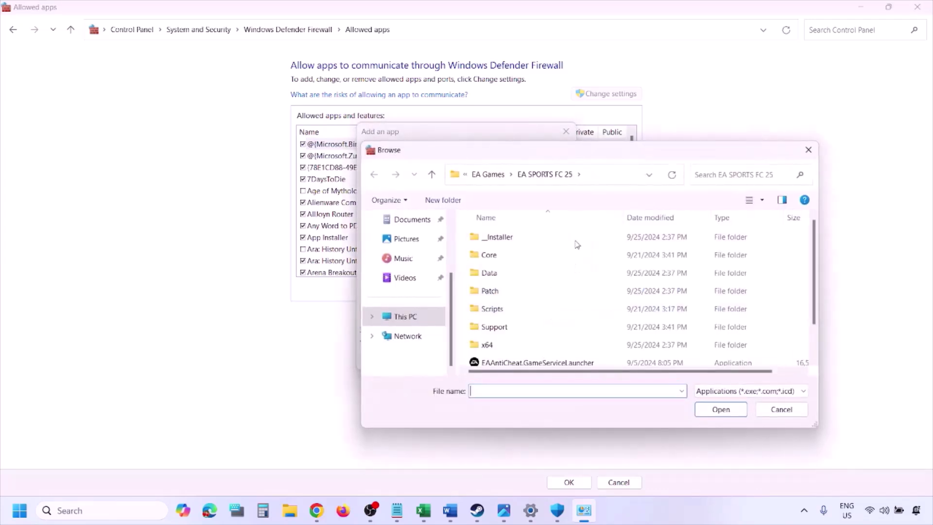
left_click(427, 320)
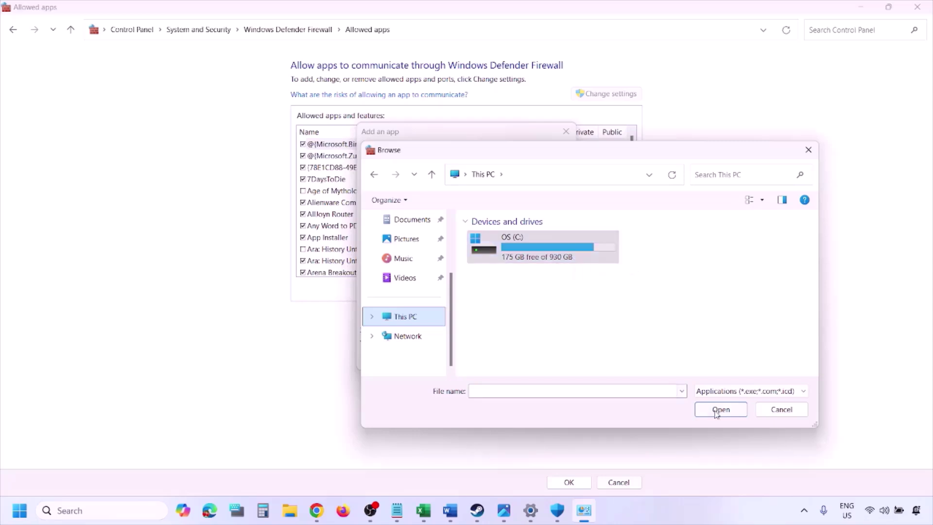
left_click(775, 409)
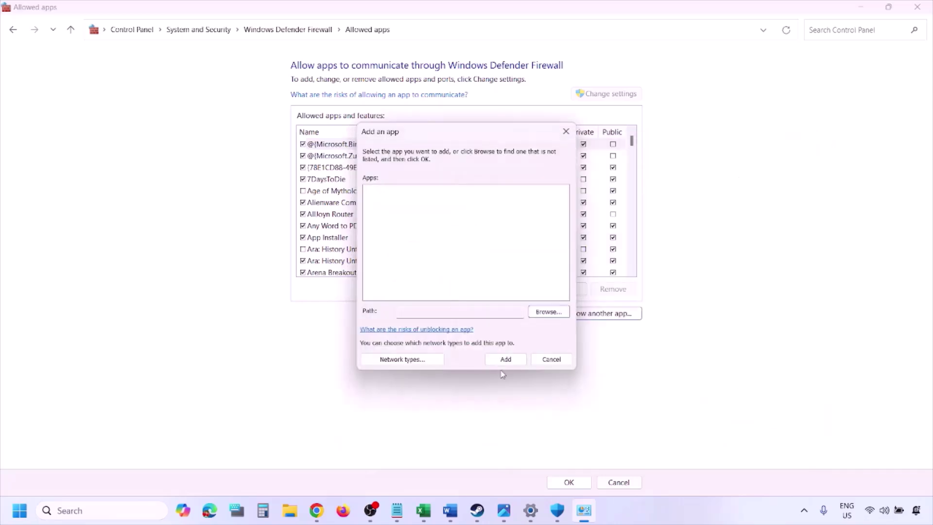
left_click(547, 361)
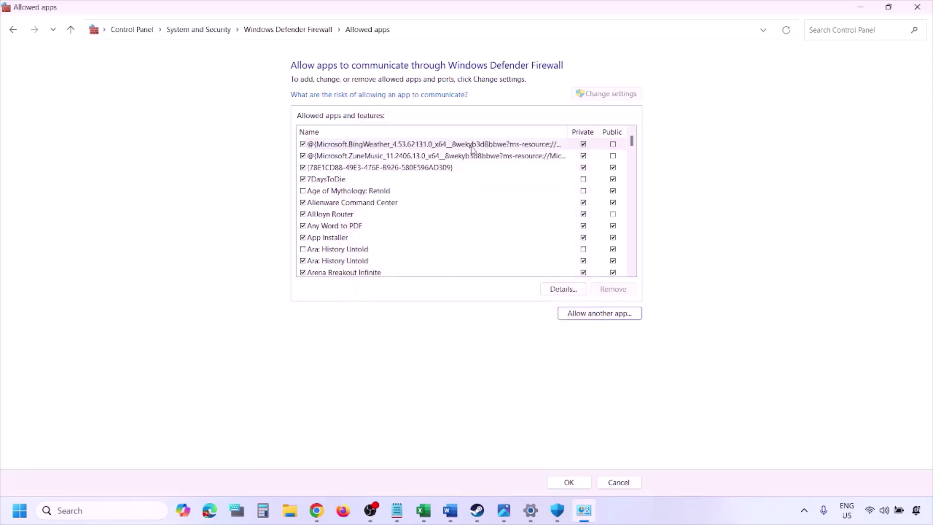
left_click(925, 6)
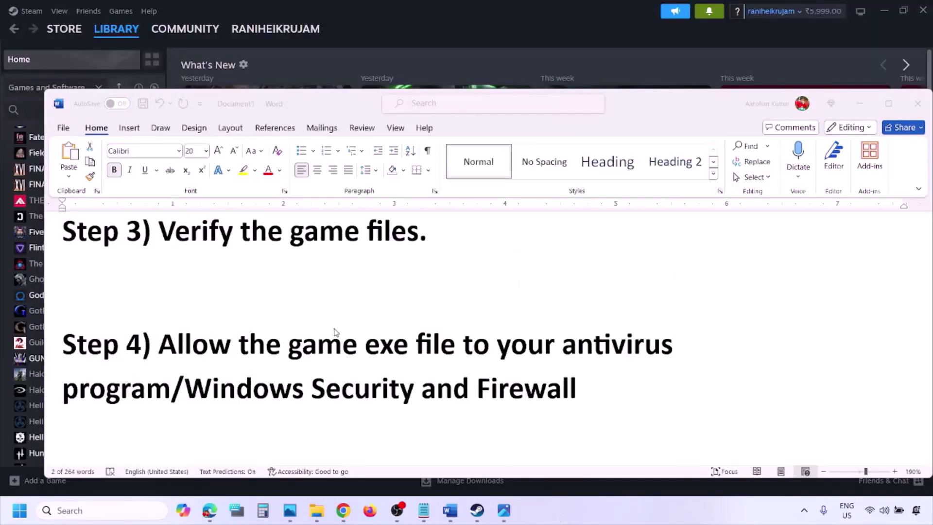
Scroll the guide to Step 5 and highlight its NVIDIA and AMD driver download links.
scroll(335, 332, "down", 3)
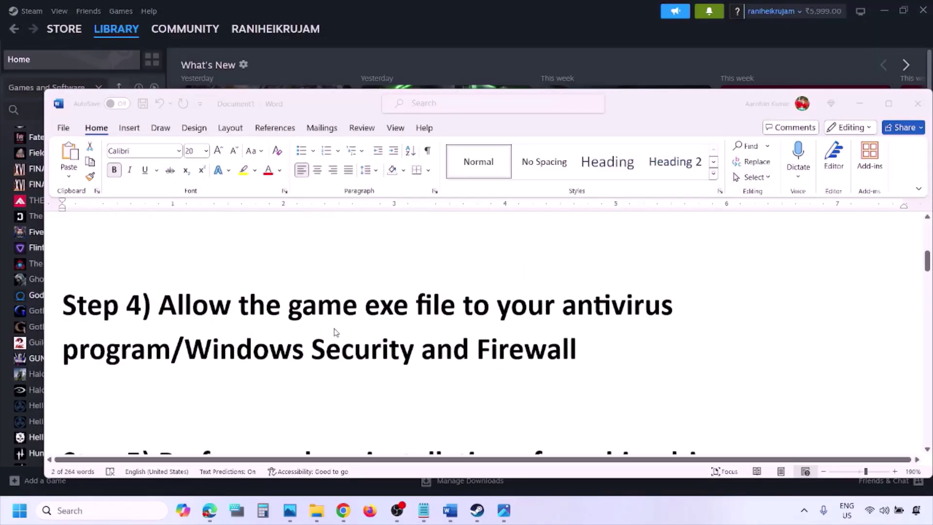
scroll(304, 350, "down", 2)
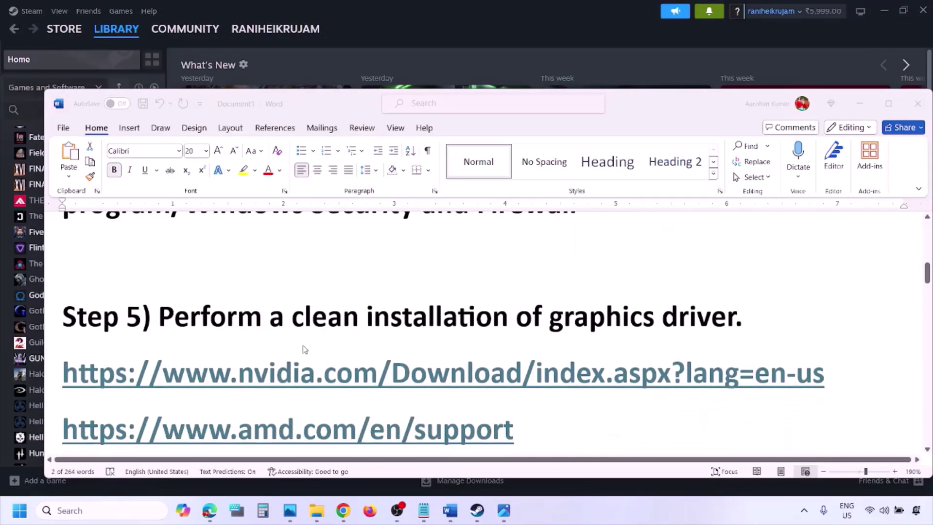
double_click(230, 319)
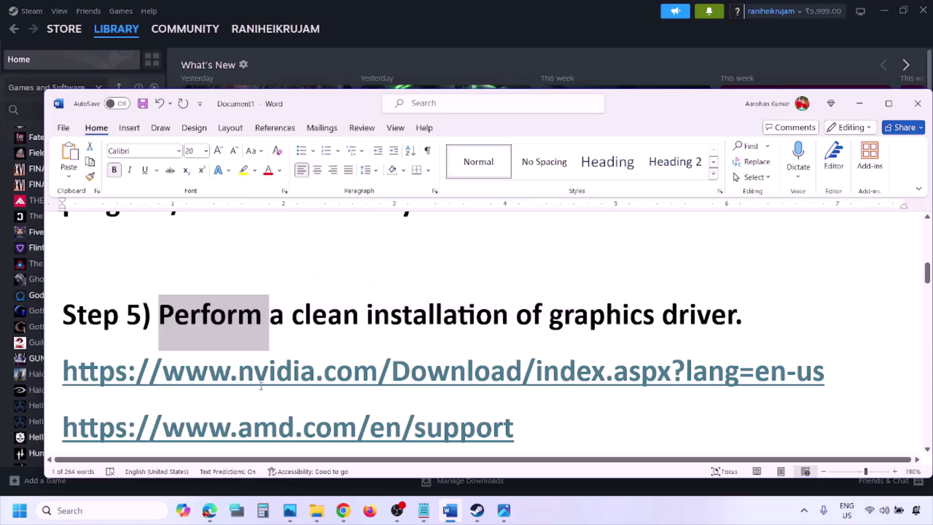
left_click_drag(209, 371, 335, 374)
scroll(335, 382, "down", 1)
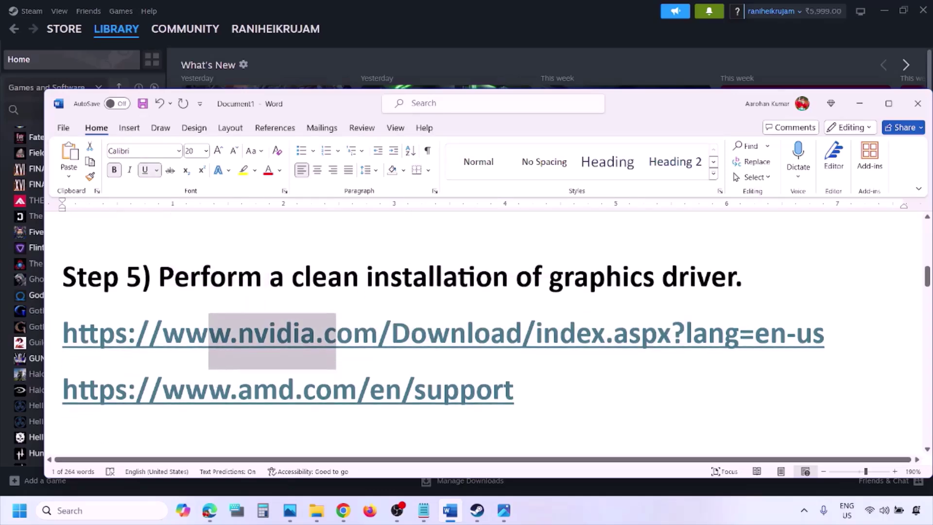
left_click_drag(208, 390, 492, 391)
left_click(613, 503)
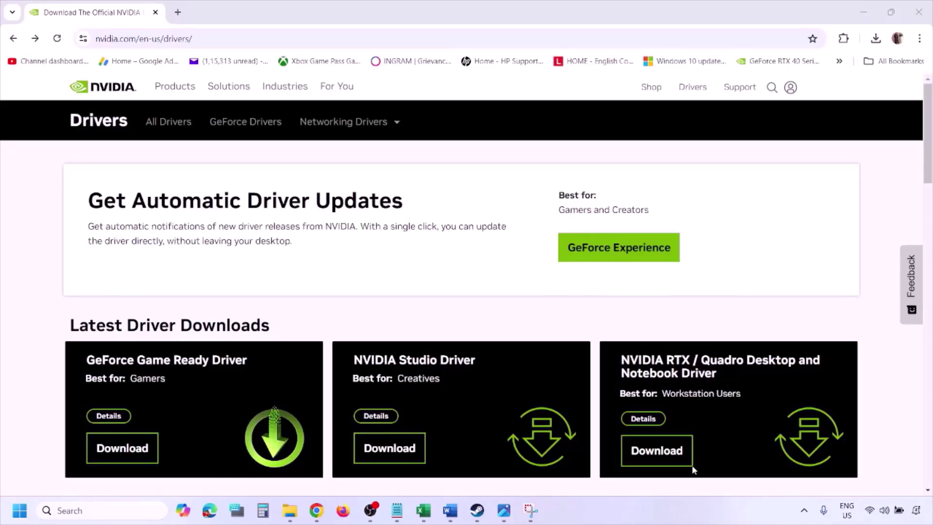
In NVIDIA's Manual Driver Search, choose Windows 11 and find the RTX 3050 Laptop GPU driver.
scroll(217, 298, "down", 7)
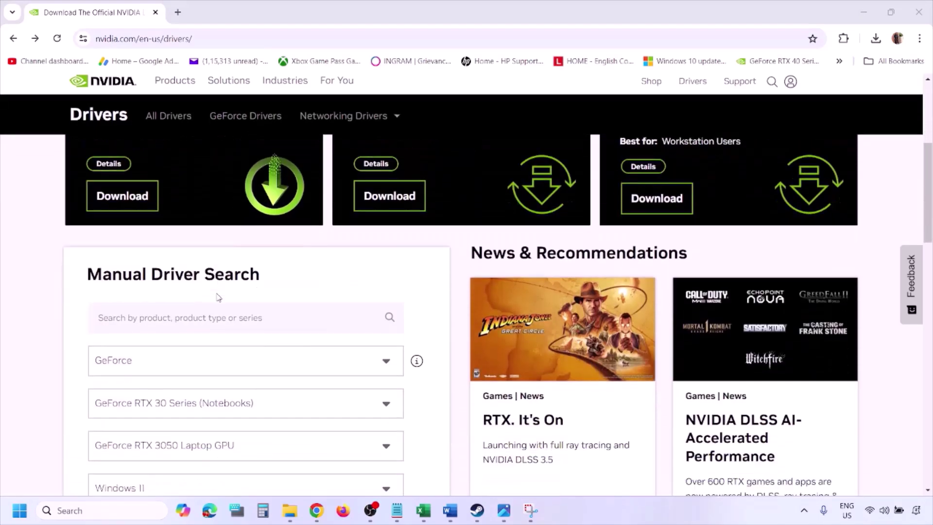
scroll(209, 286, "down", 1)
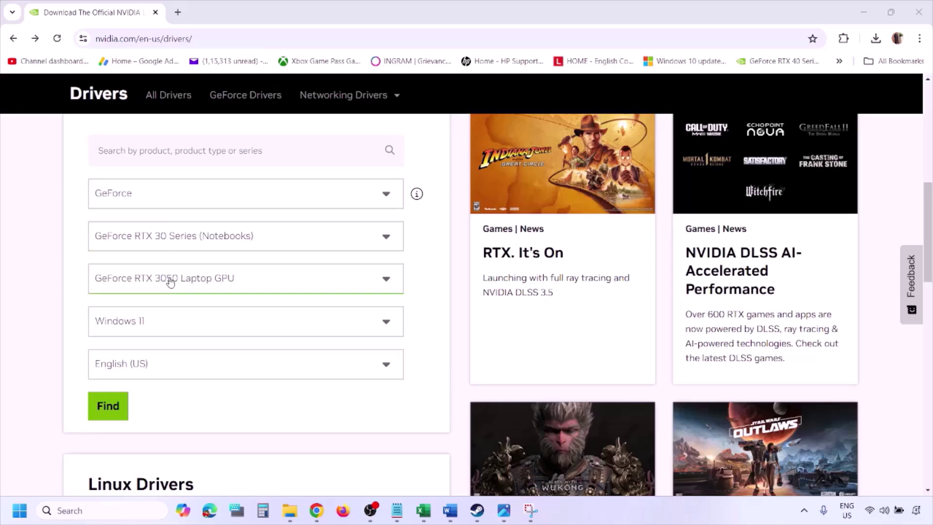
left_click(155, 325)
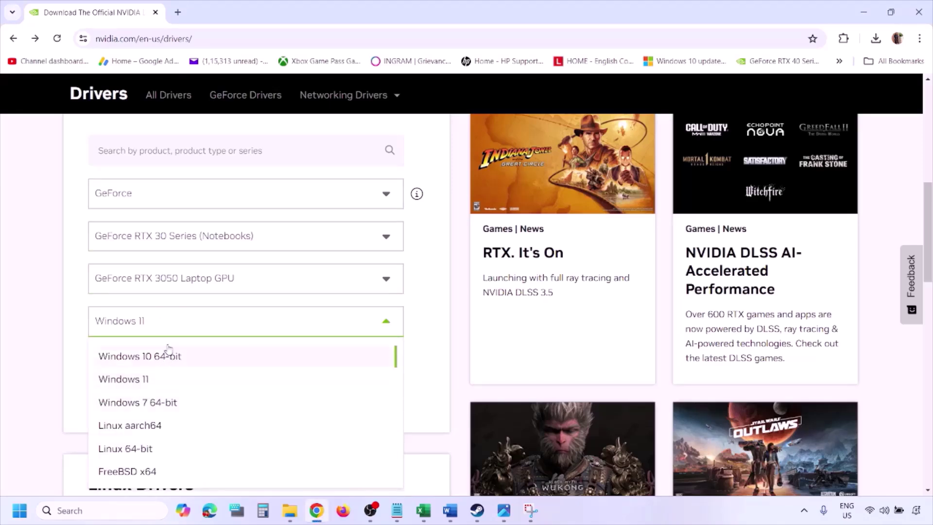
left_click(136, 379)
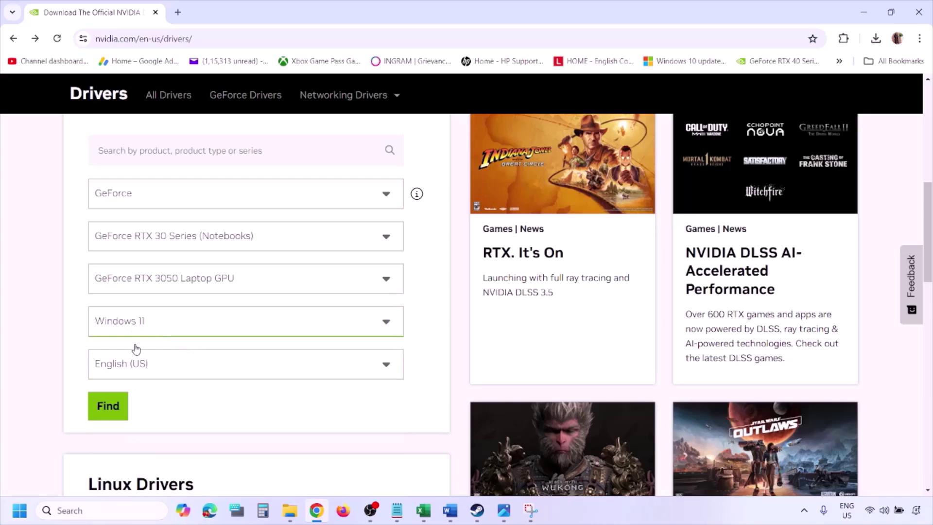
left_click(111, 410)
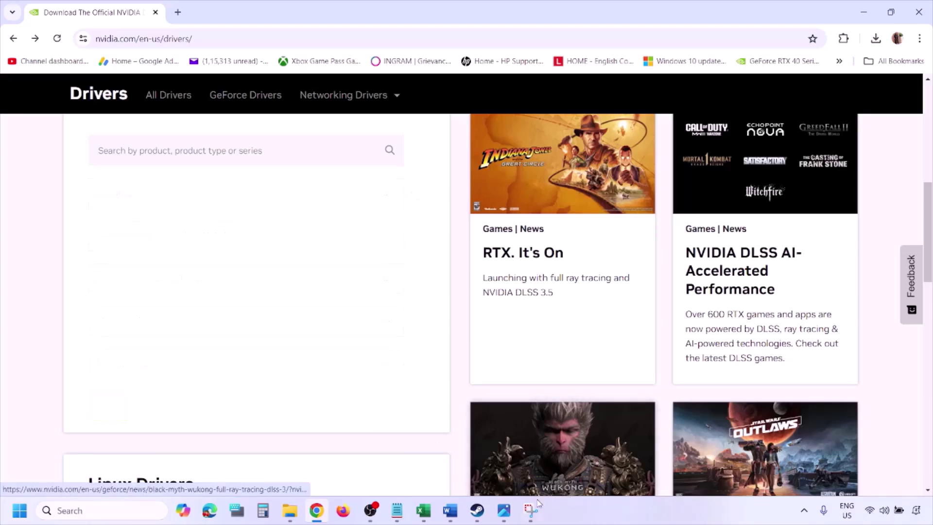
Page through the NVIDIA screenshots, from driver results to the custom installation options.
left_click(505, 514)
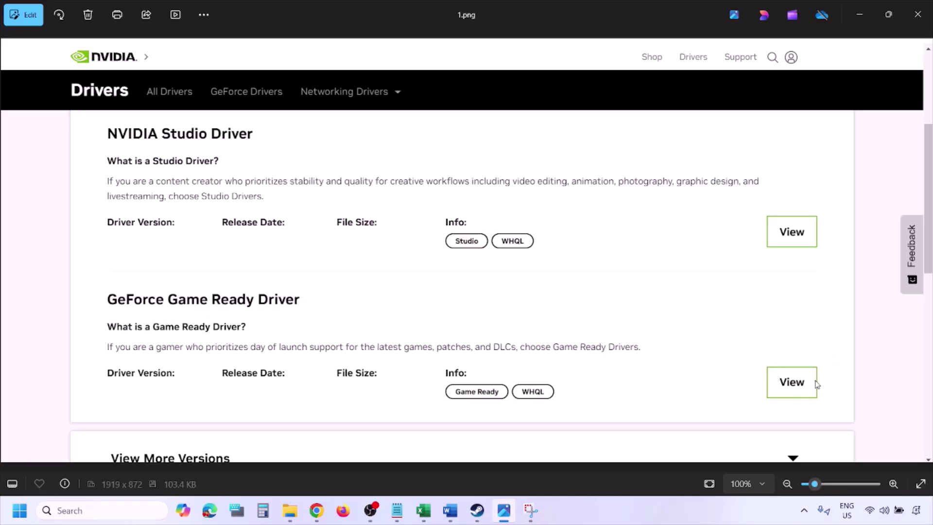
key("Right")
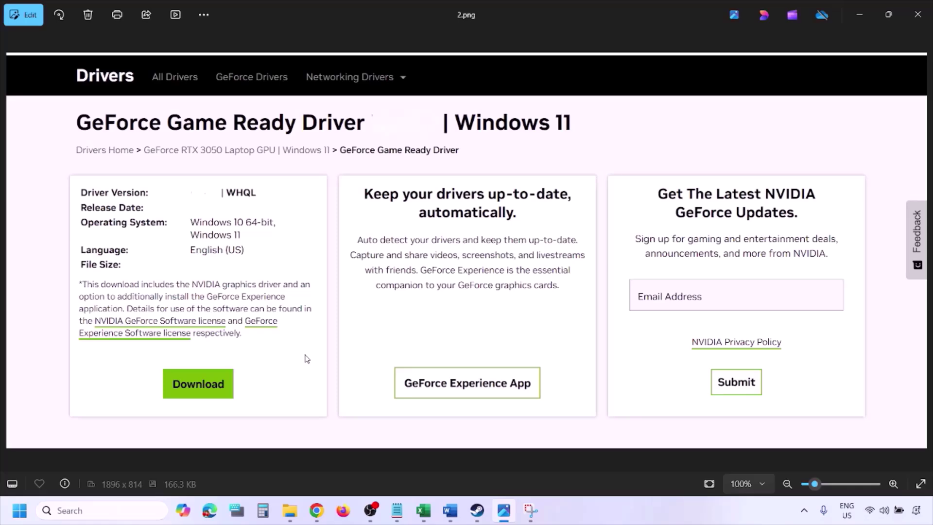
key("Right")
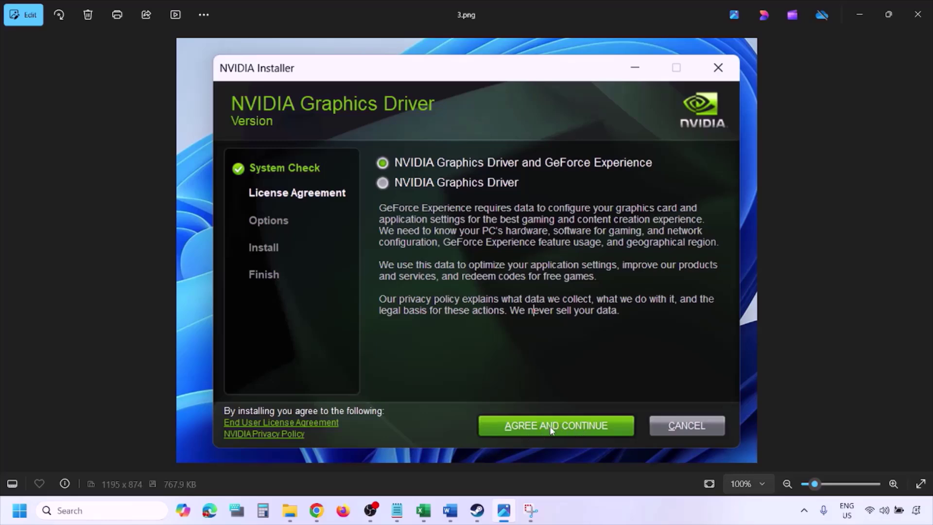
key("Right")
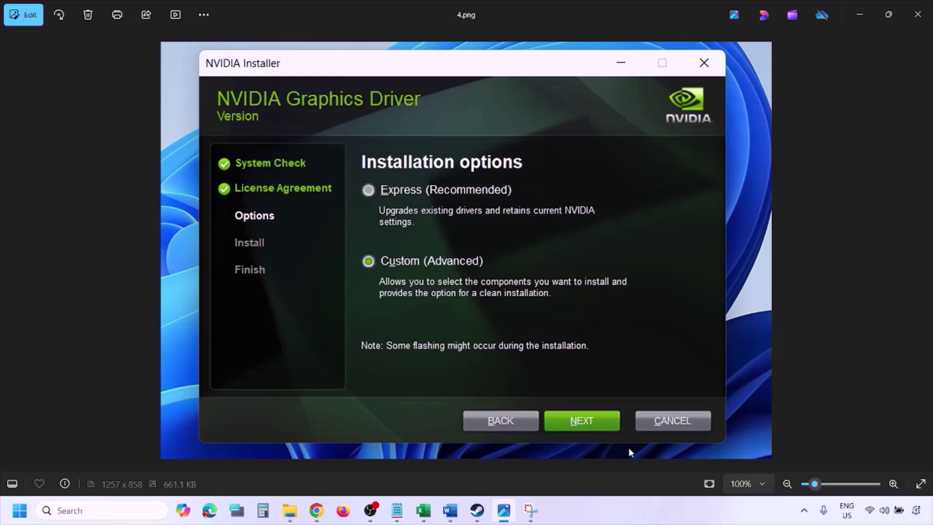
key("Right")
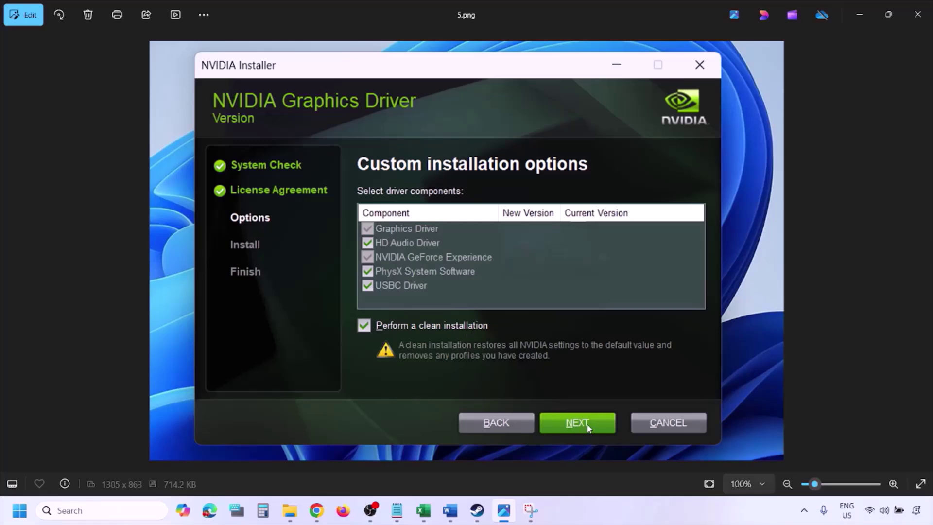
Show the Restart option in the Start menu's power menu, then dismiss it.
left_click(20, 511)
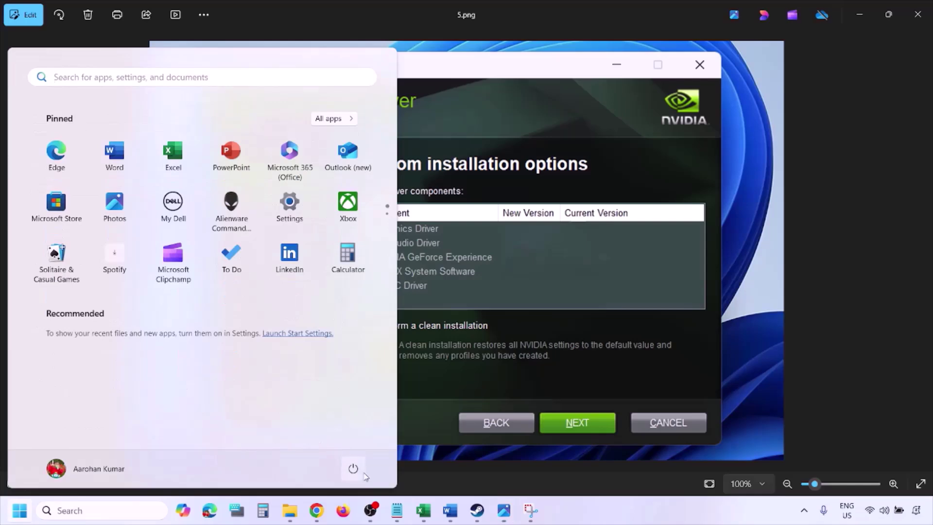
left_click(354, 471)
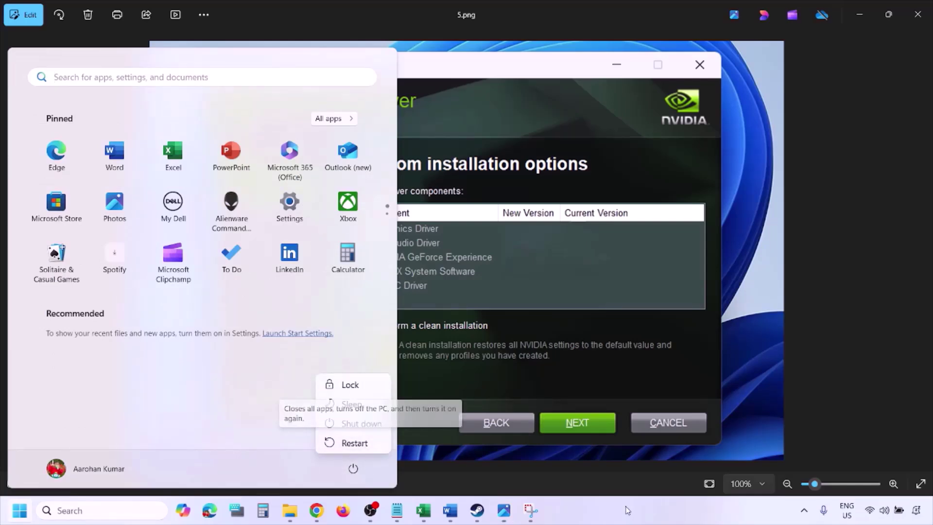
key("Escape")
key("Escape")
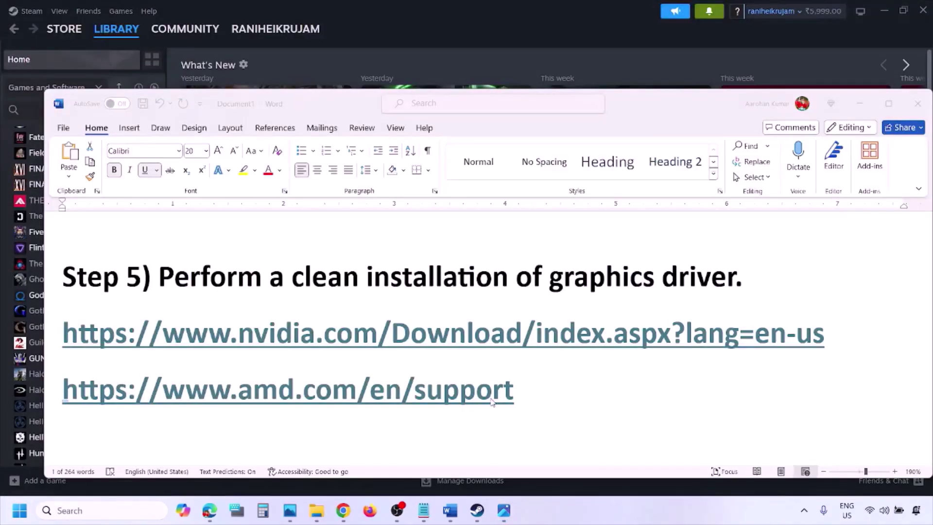
Select the AMD support link line in Step 5, show the power options, and delete the line.
left_click(552, 392)
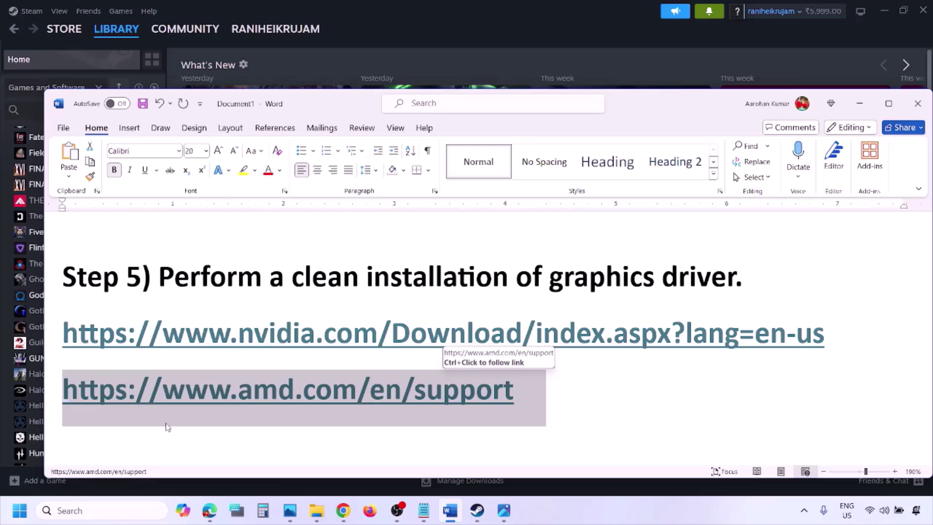
left_click(20, 510)
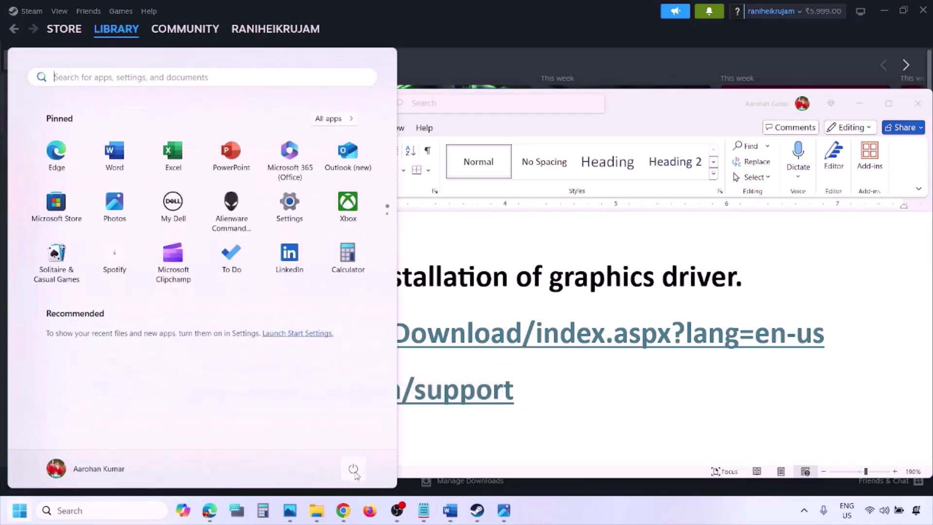
left_click(354, 468)
left_click(589, 514)
key("Delete")
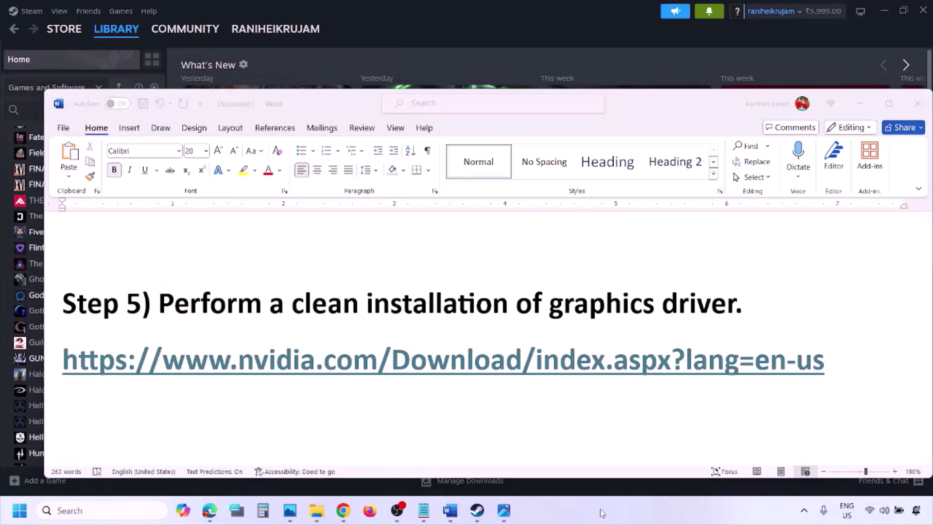
scroll(437, 333, "down", 3)
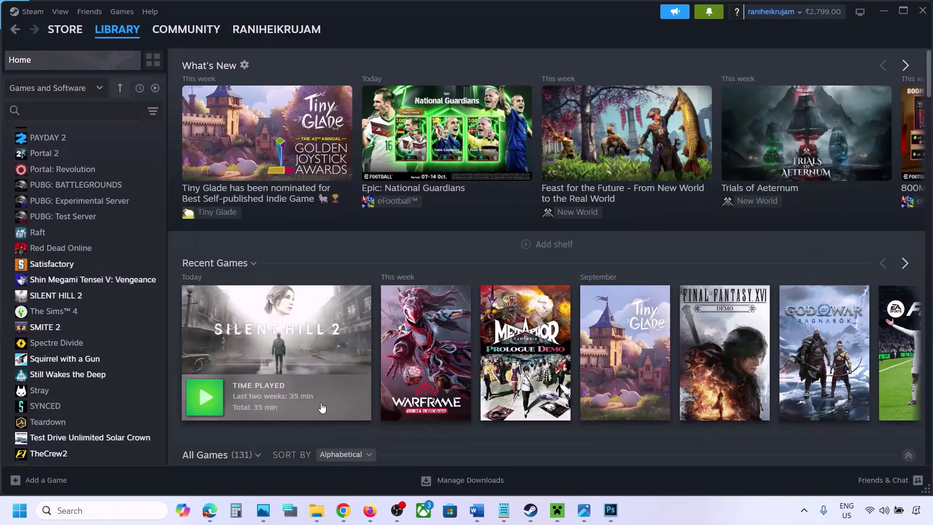
Search 'graphics' to open Graphics settings and browse Add desktop app to the Steam common folder.
left_click(74, 510)
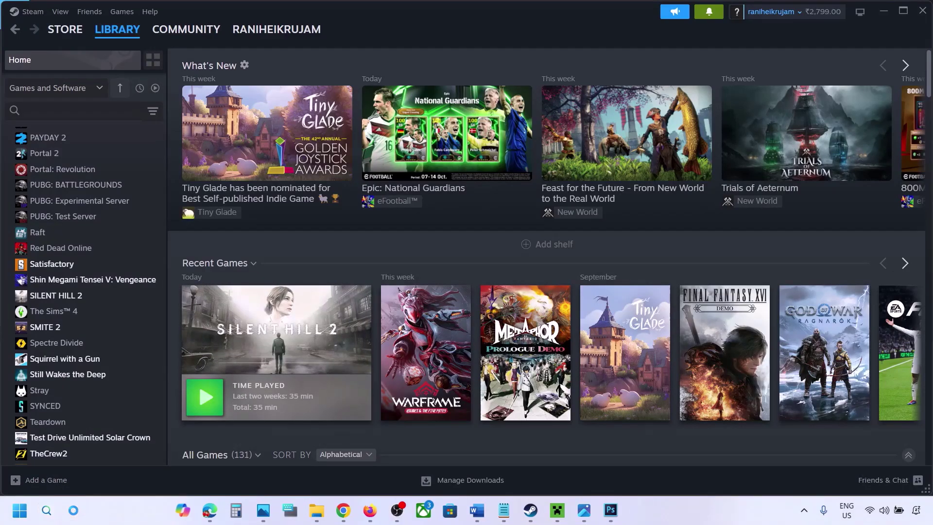
type("graphics")
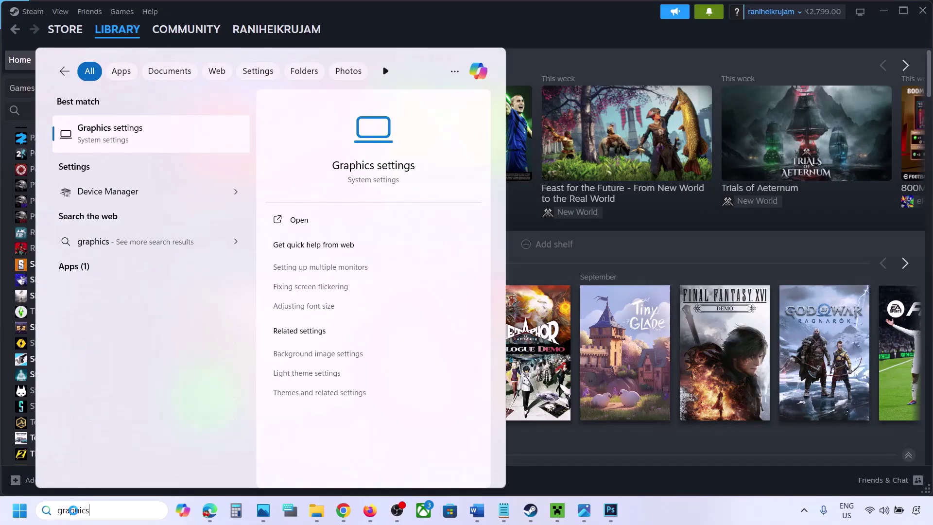
left_click(115, 140)
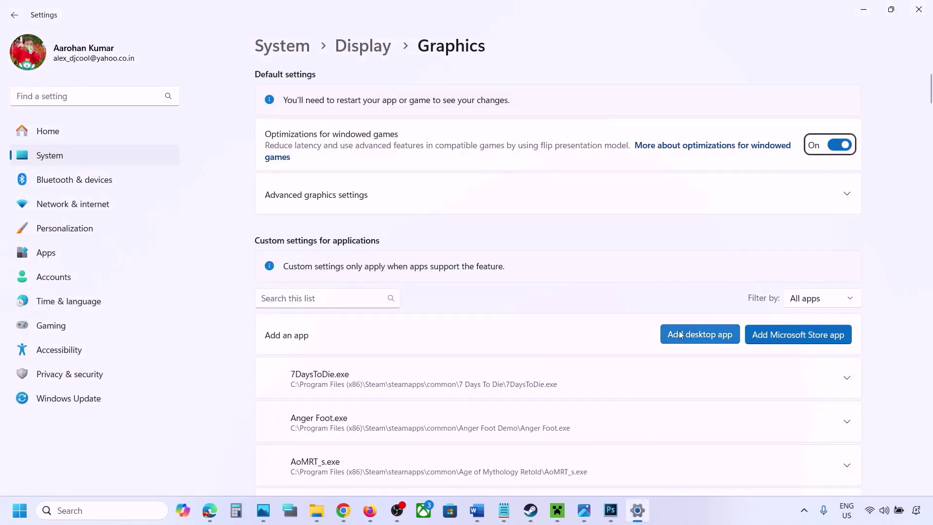
left_click(705, 335)
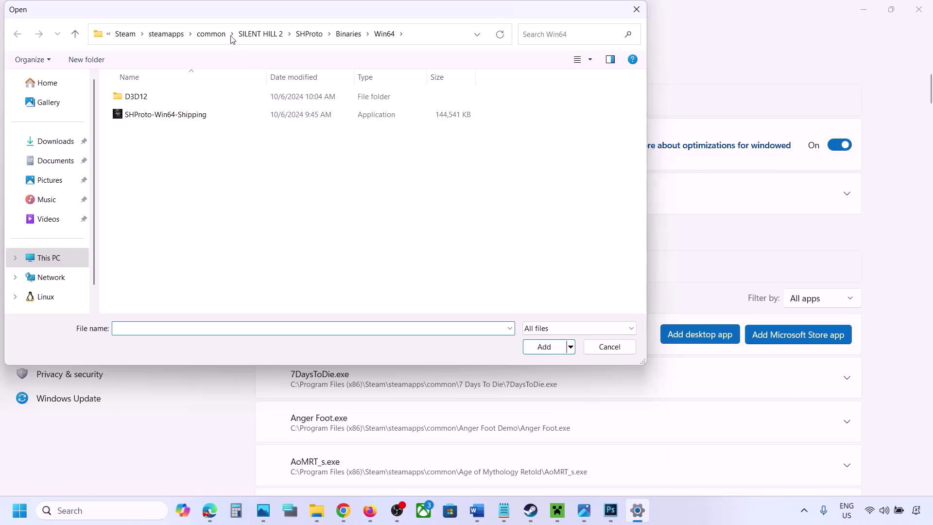
left_click(220, 34)
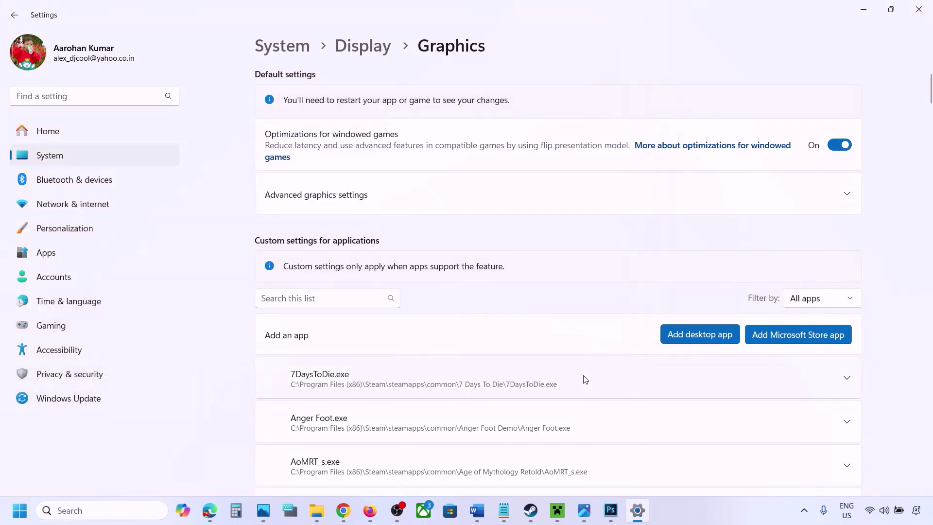
Set ChainedTogether-Win64-Shipping.exe's GPU preference to High Performance (NVIDIA GeForce RTX 3050 Laptop GPU).
scroll(585, 378, "down", 8)
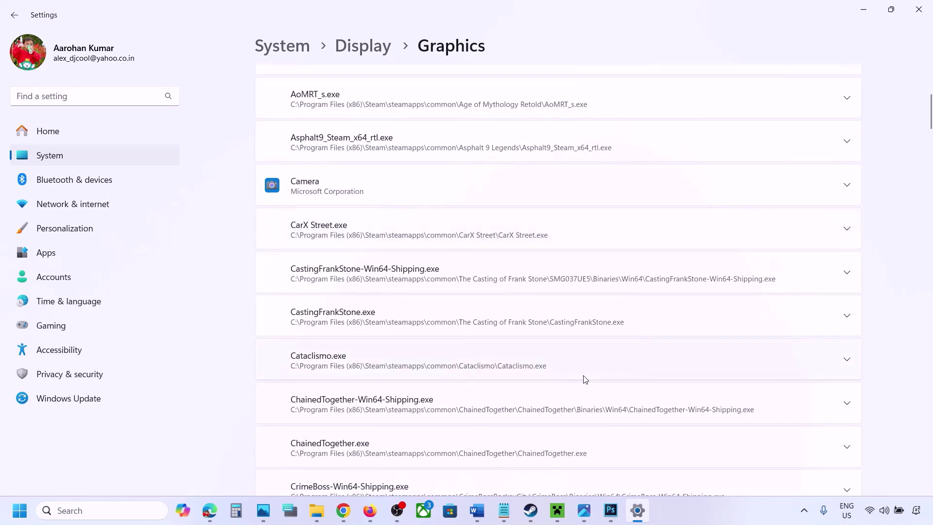
scroll(585, 380, "down", 2)
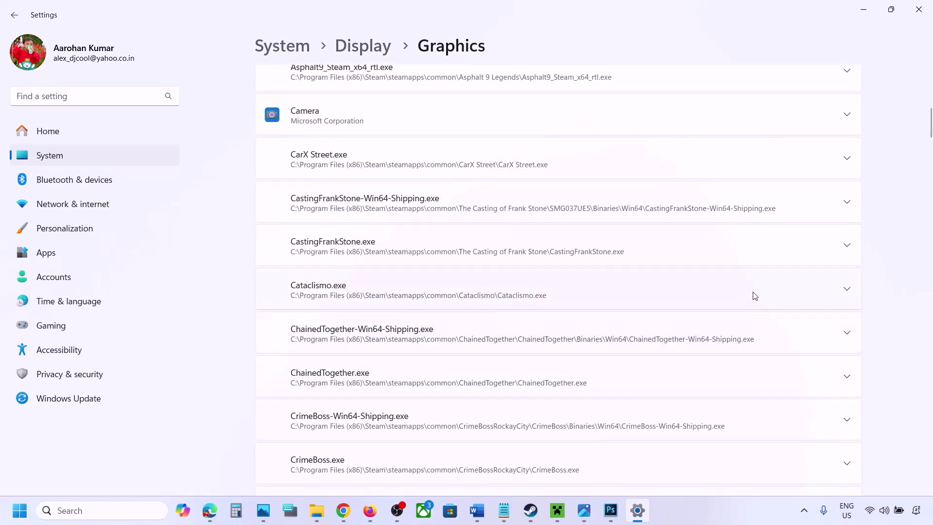
left_click(847, 335)
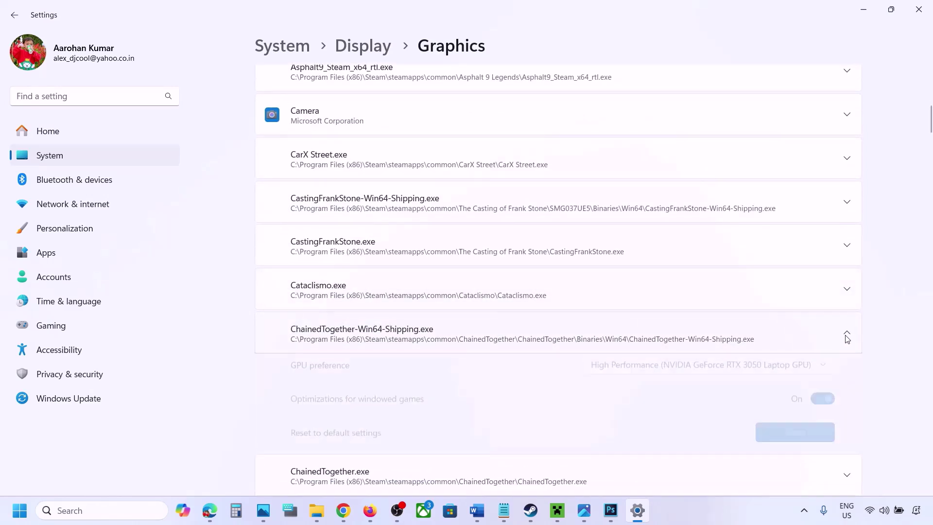
left_click(790, 373)
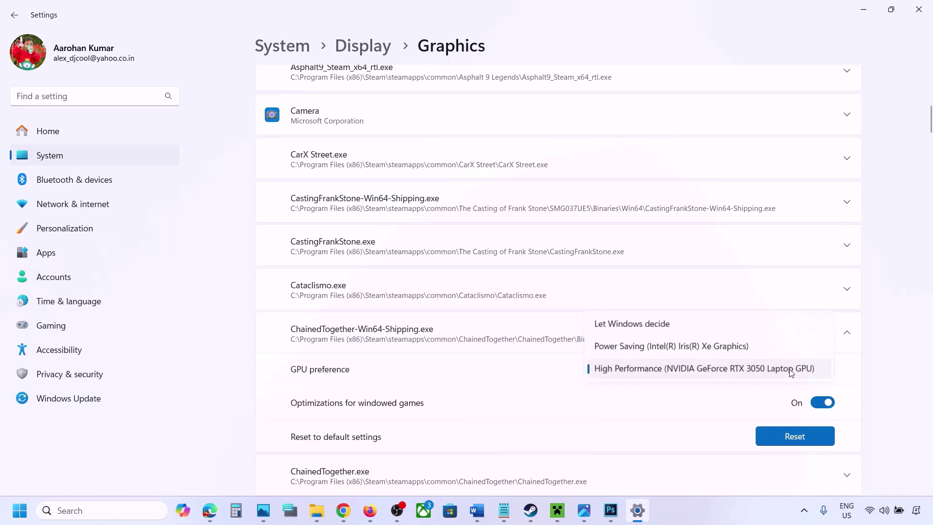
left_click(739, 371)
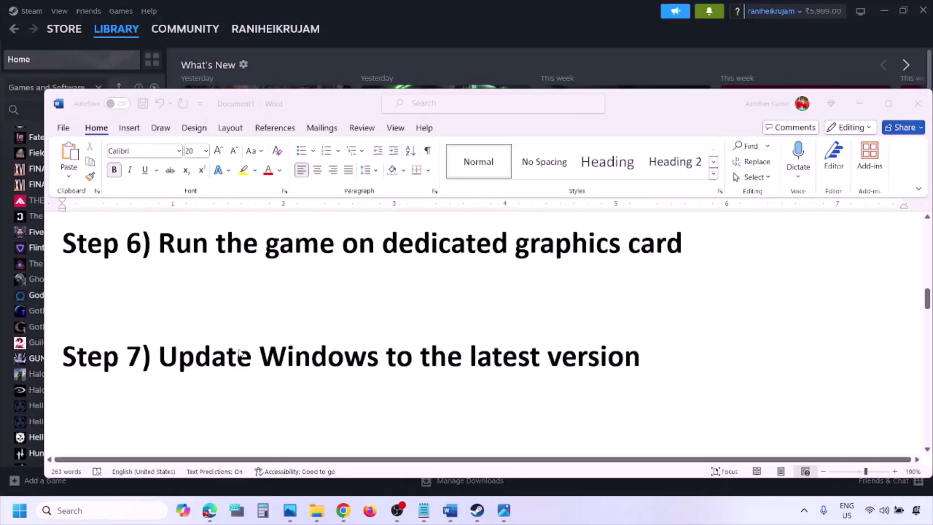
Highlight Step 7 in the guide and start Check for updates in Windows Update.
left_click_drag(159, 358, 630, 372)
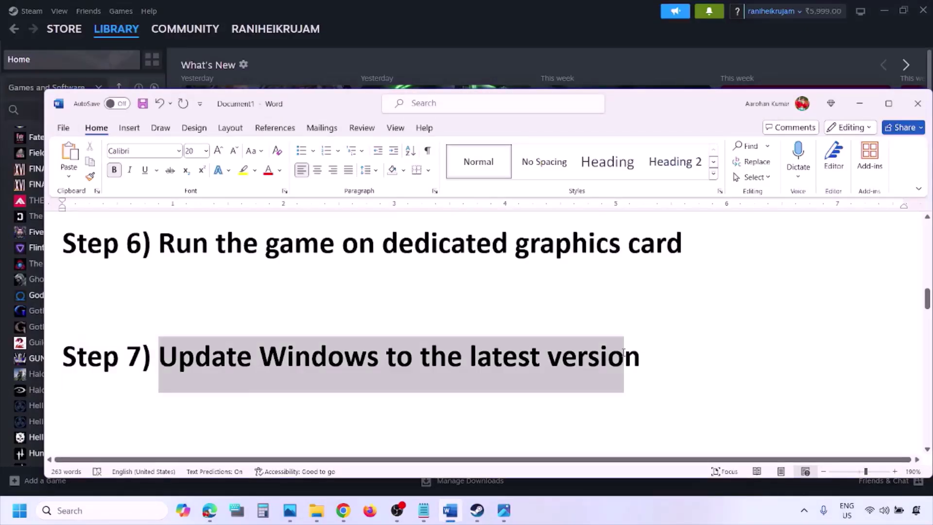
key("super+i")
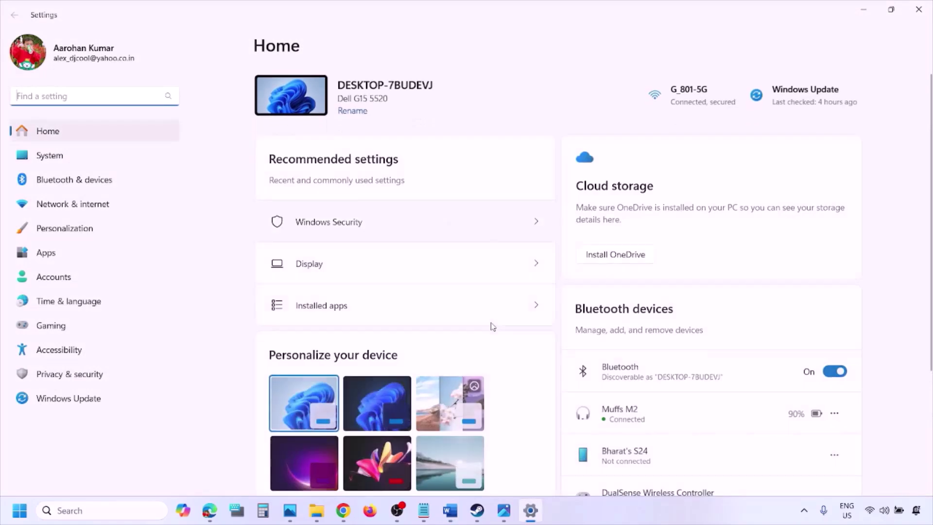
left_click(79, 404)
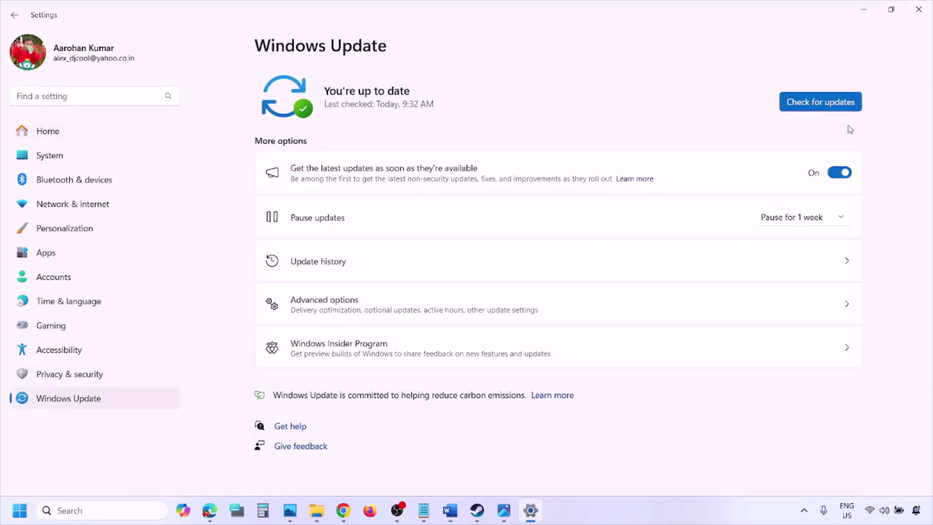
left_click(821, 101)
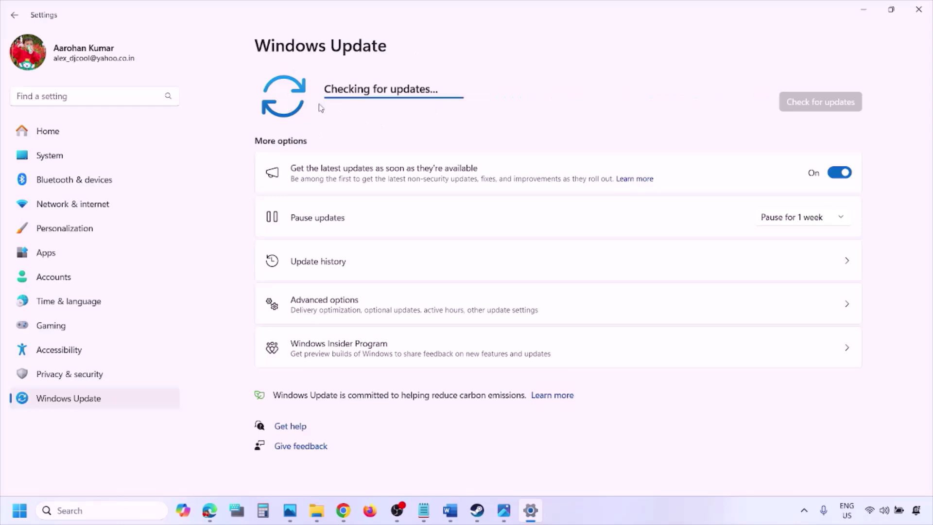
Show the Start menu's restart option, then return to the Word guide.
key("super")
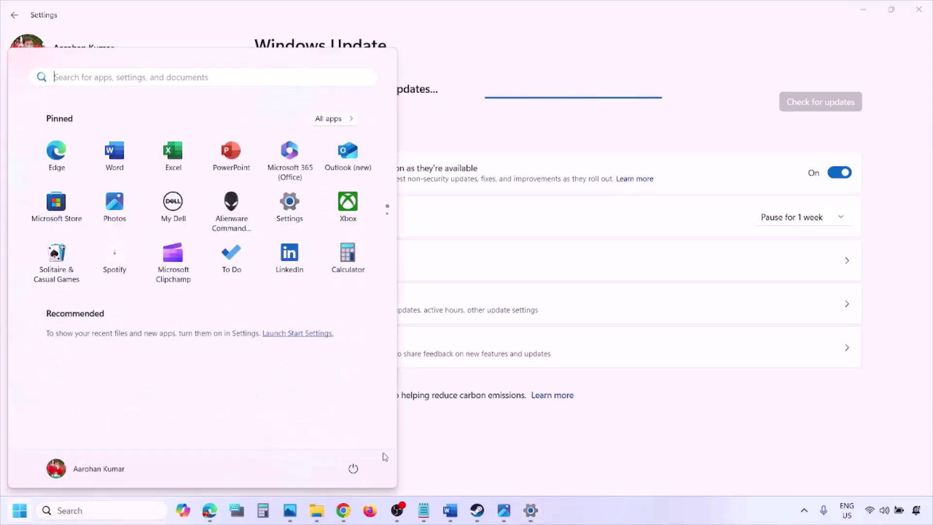
left_click(354, 469)
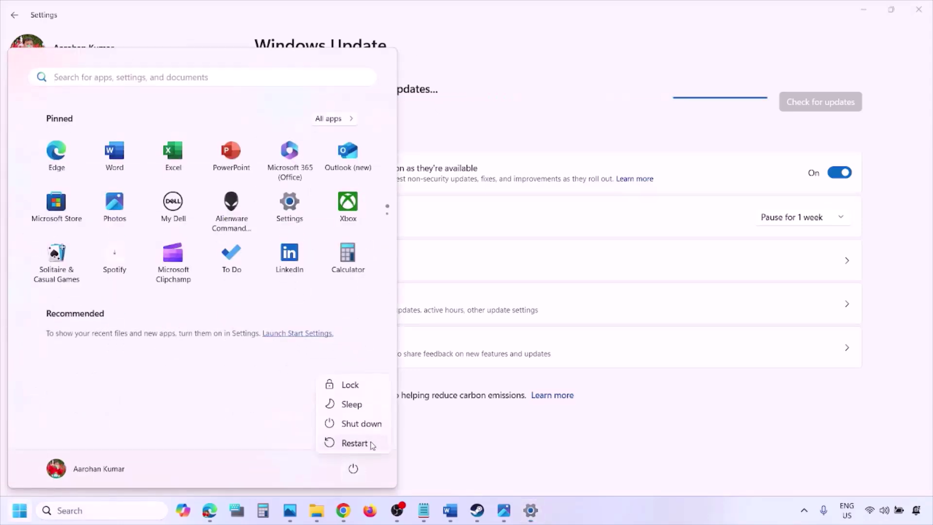
left_click(450, 511)
Copy Step 8's Visual C++ link and open it in a new Chrome window.
scroll(408, 377, "down", 3)
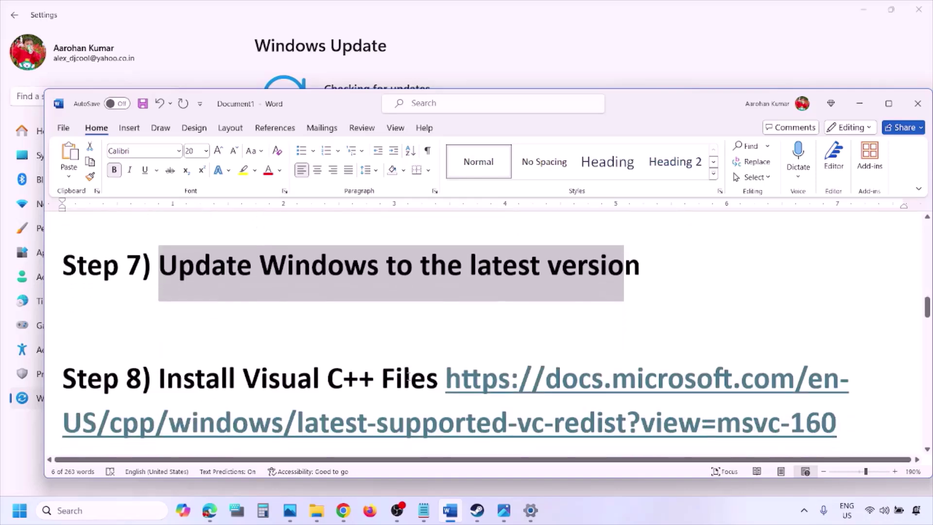
left_click_drag(851, 405, 510, 362)
key("ctrl+c")
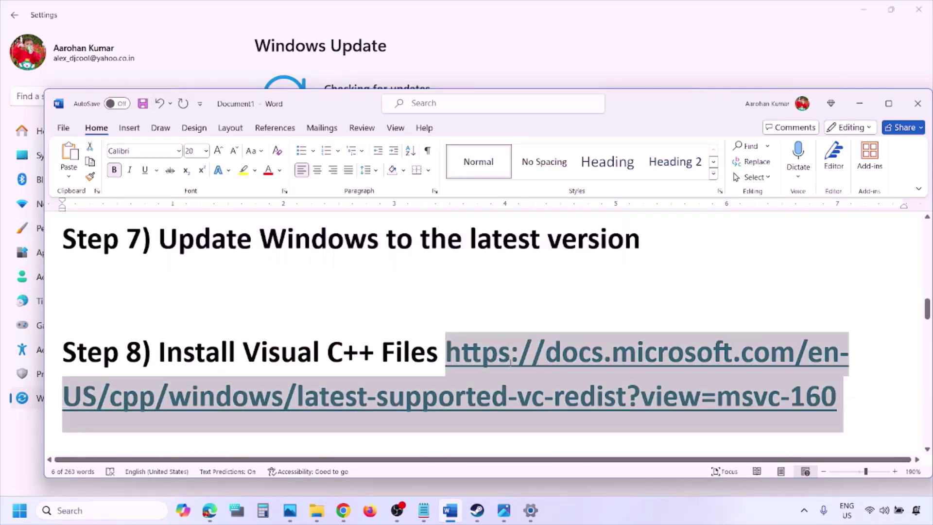
right_click(344, 510)
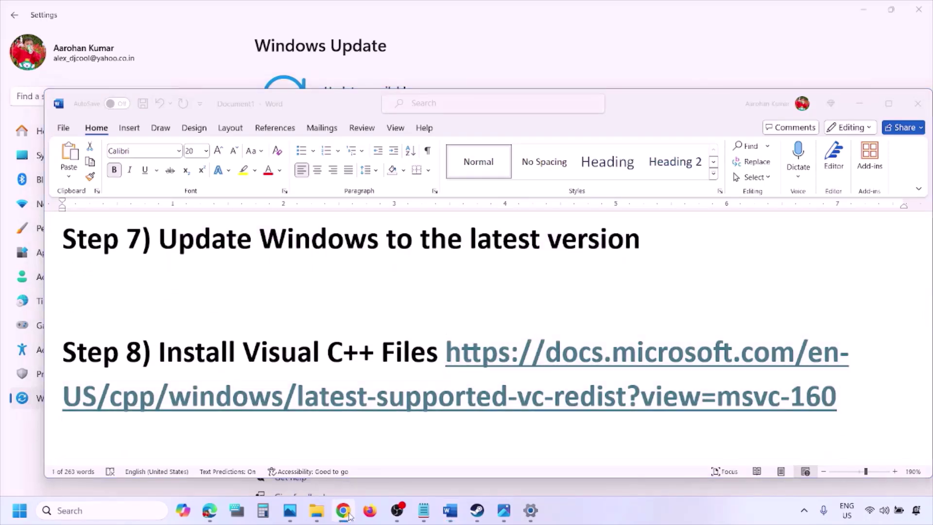
left_click(305, 396)
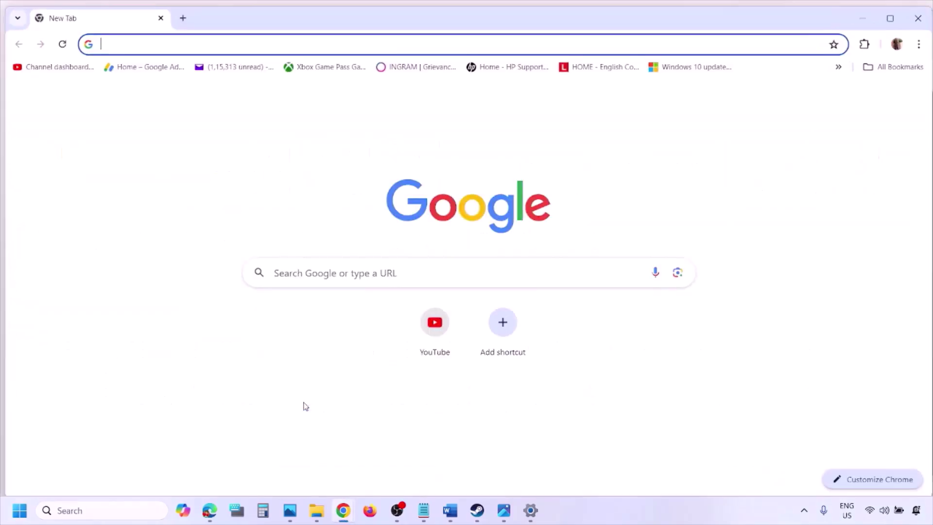
key("ctrl+v")
key("Return")
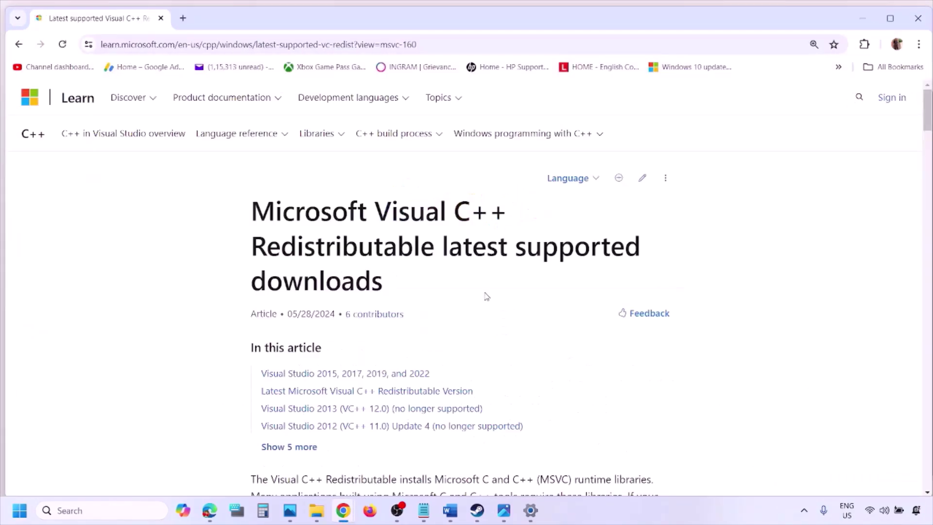
Highlight the Visual Studio 2015–2022 heading and the X86 and X64 download rows.
scroll(405, 282, "down", 5)
scroll(405, 283, "down", 4)
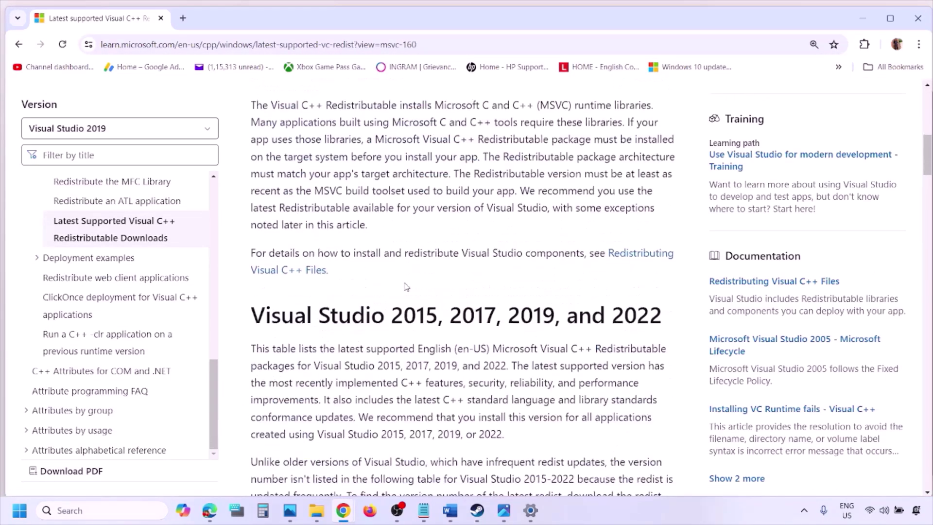
left_click_drag(295, 264, 626, 261)
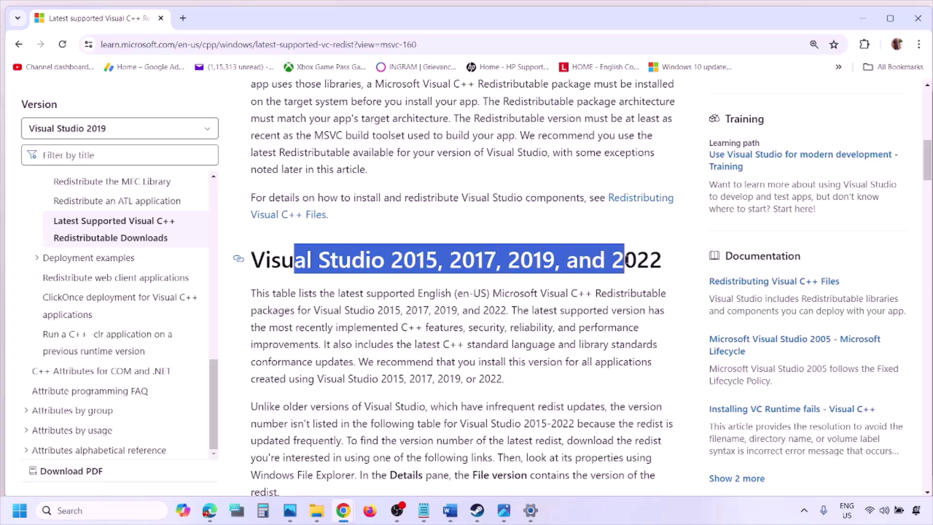
left_click(409, 348)
scroll(409, 348, "down", 10)
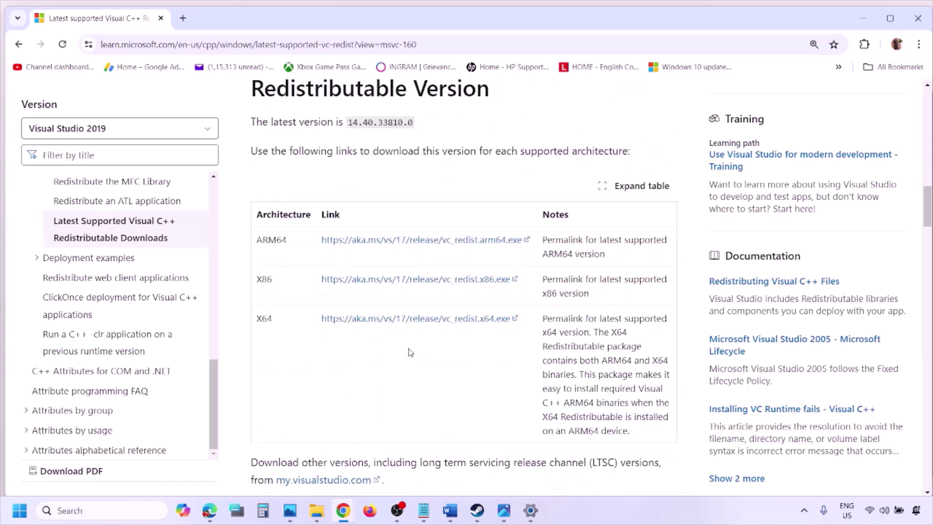
double_click(263, 279)
double_click(264, 318)
left_click_drag(260, 279, 459, 289)
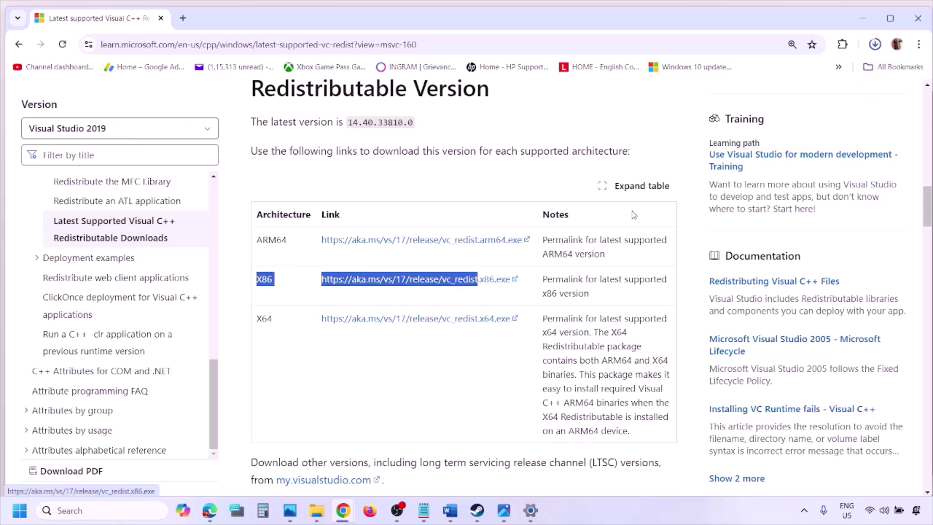
Download and repair the x86 redistributable, then download the x64 installer.
left_click(778, 73)
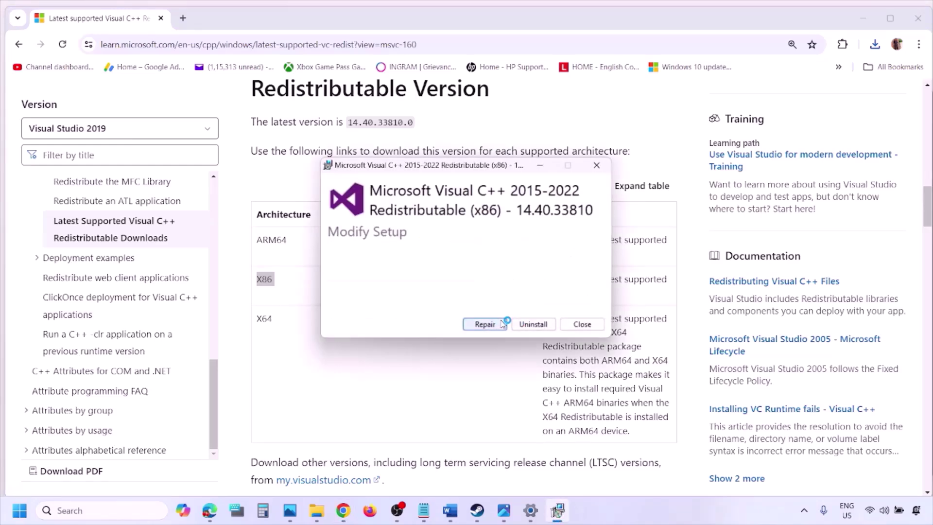
left_click(503, 323)
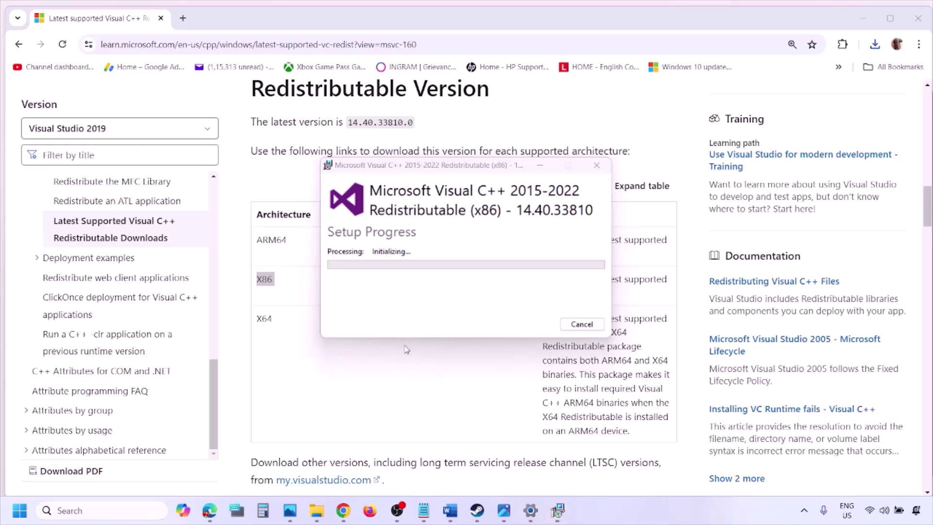
double_click(263, 319)
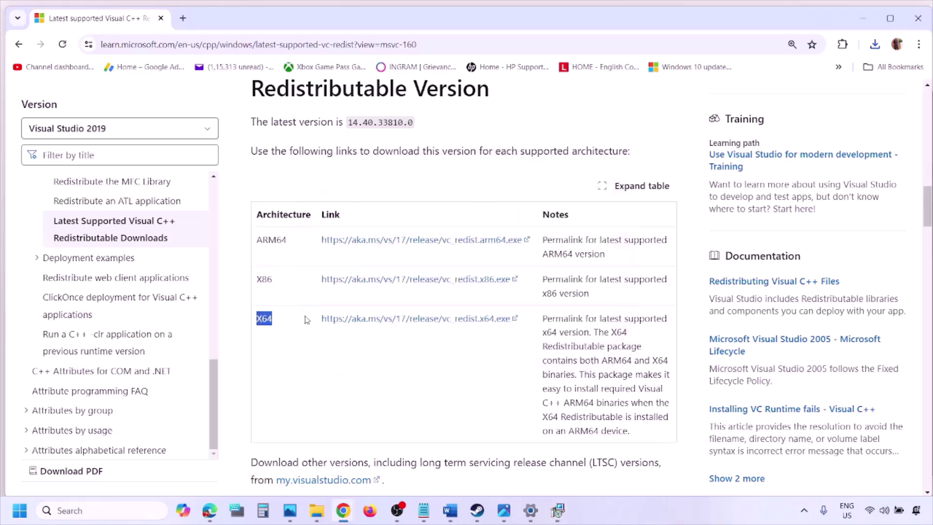
left_click(422, 321)
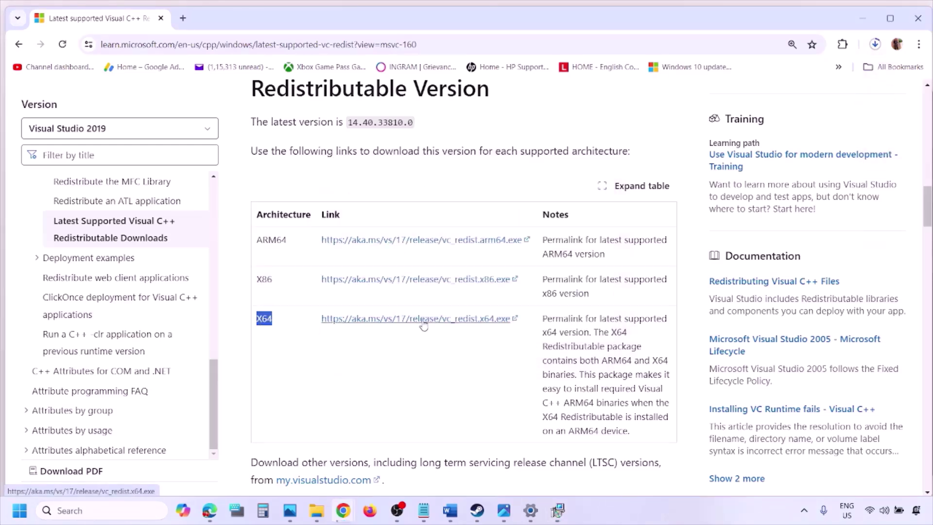
left_click(559, 517)
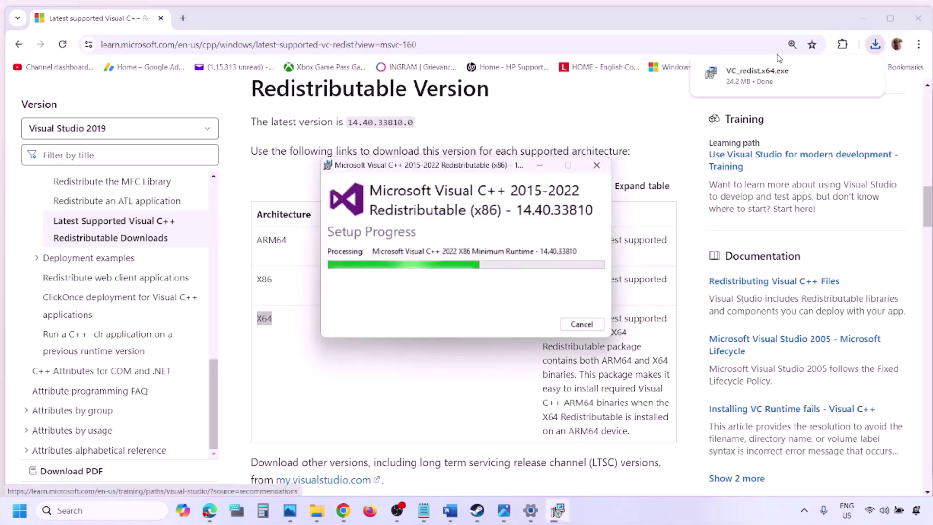
Repair the x64 redistributable and place the x86 and x64 progress windows side by side.
left_click(632, 210)
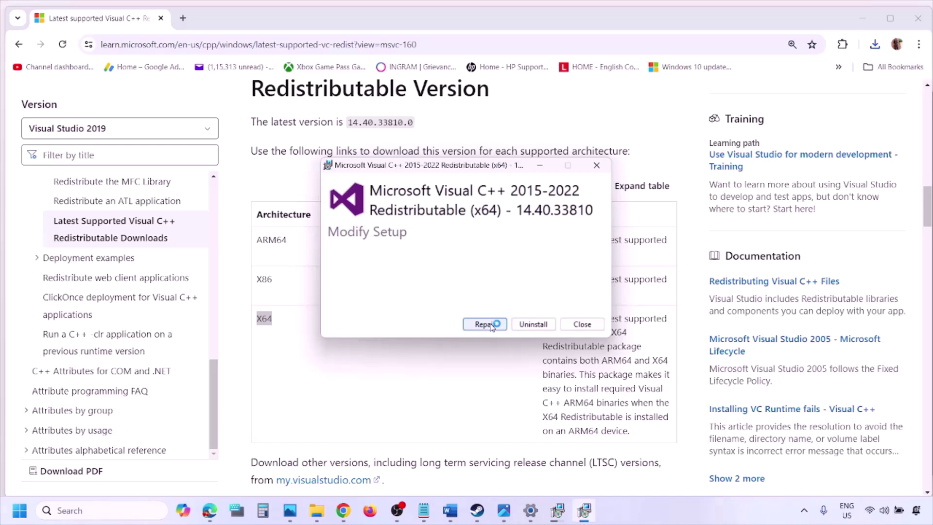
left_click(491, 325)
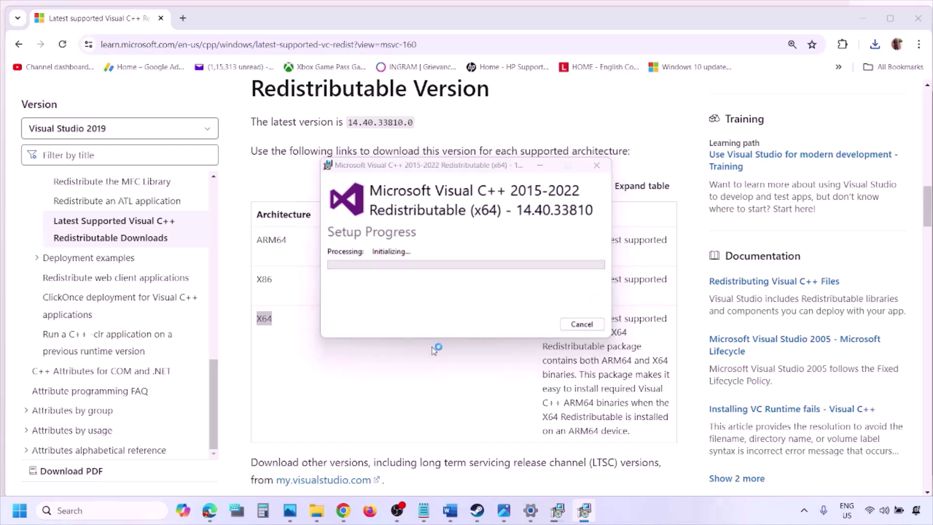
left_click(558, 511)
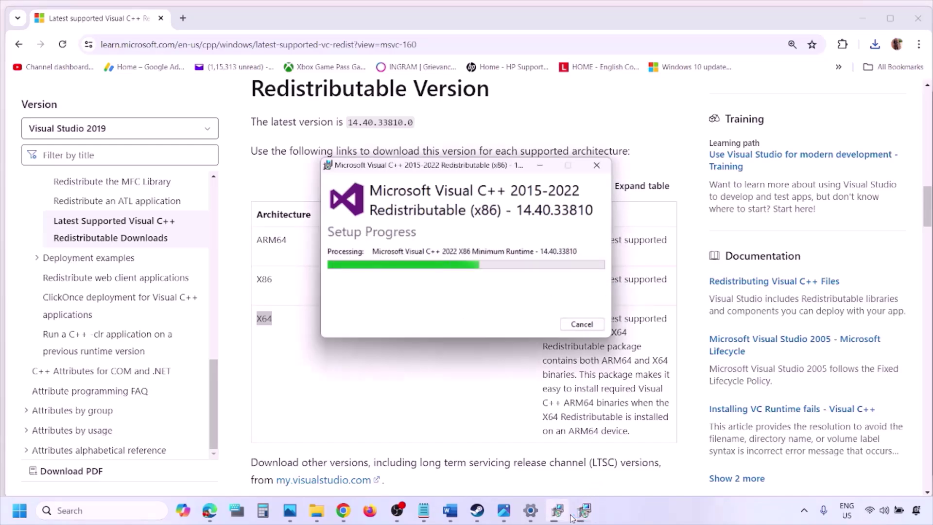
left_click_drag(513, 165, 296, 207)
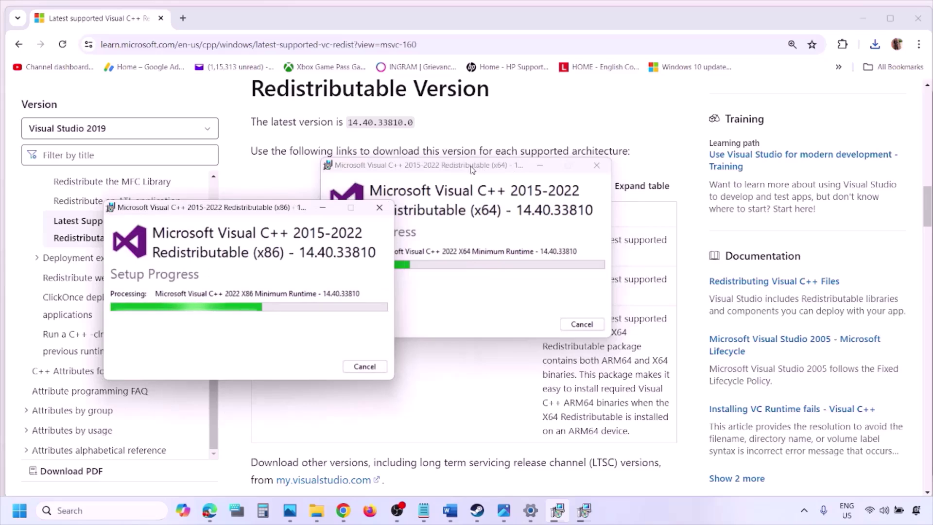
left_click_drag(486, 165, 606, 210)
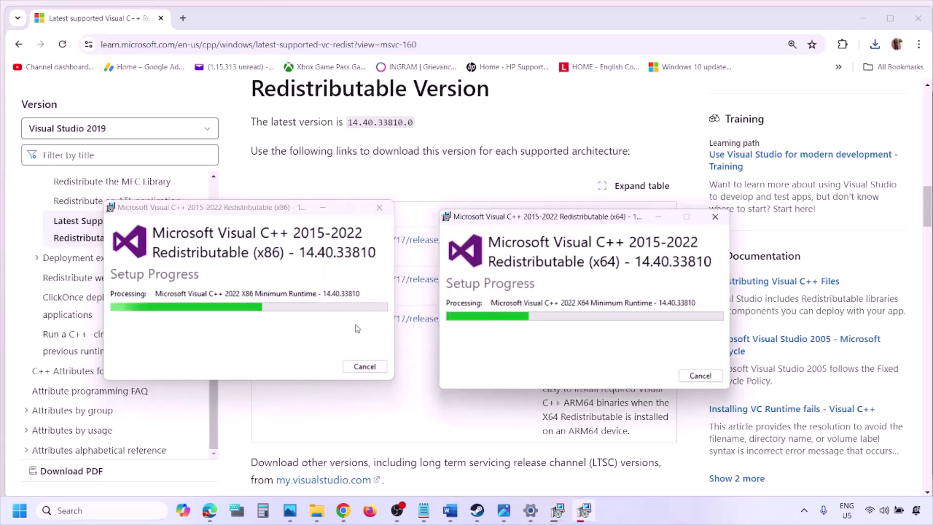
left_click(410, 421)
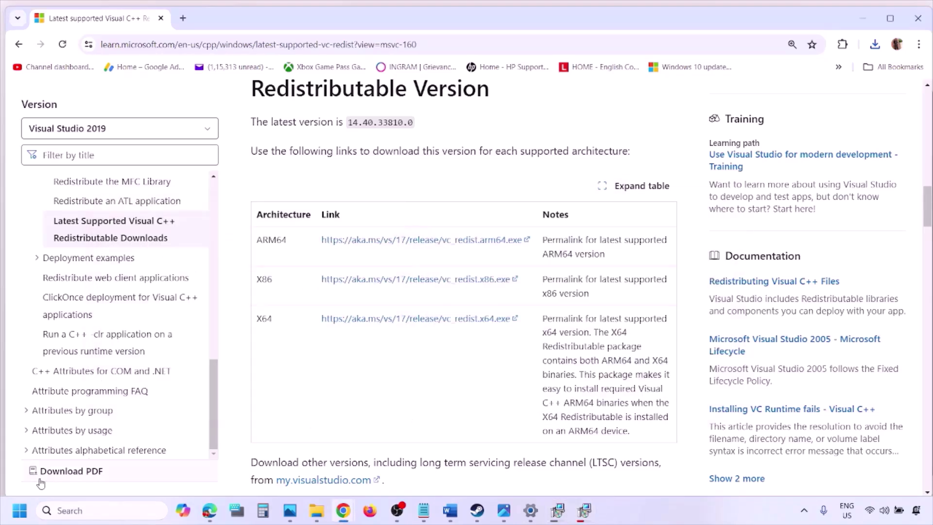
Open the Start menu's power options, then close them.
left_click(20, 511)
left_click(353, 469)
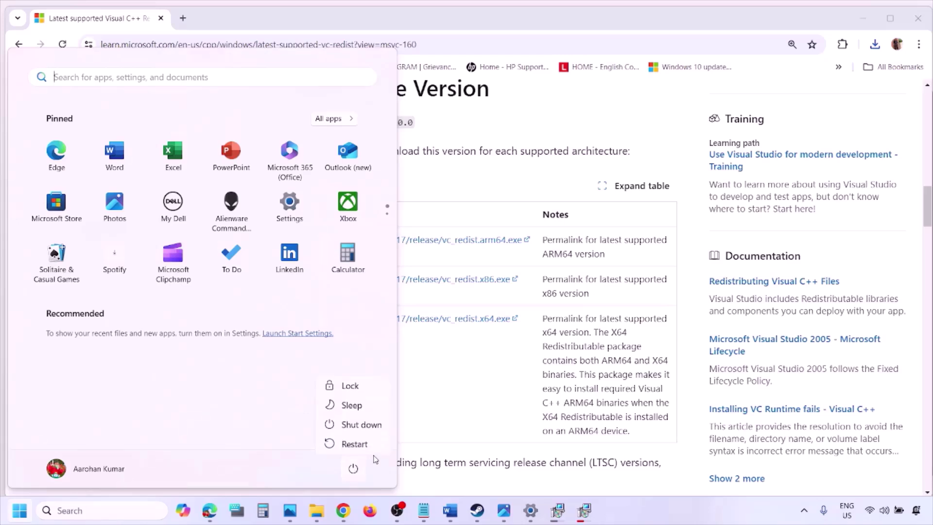
key("Escape")
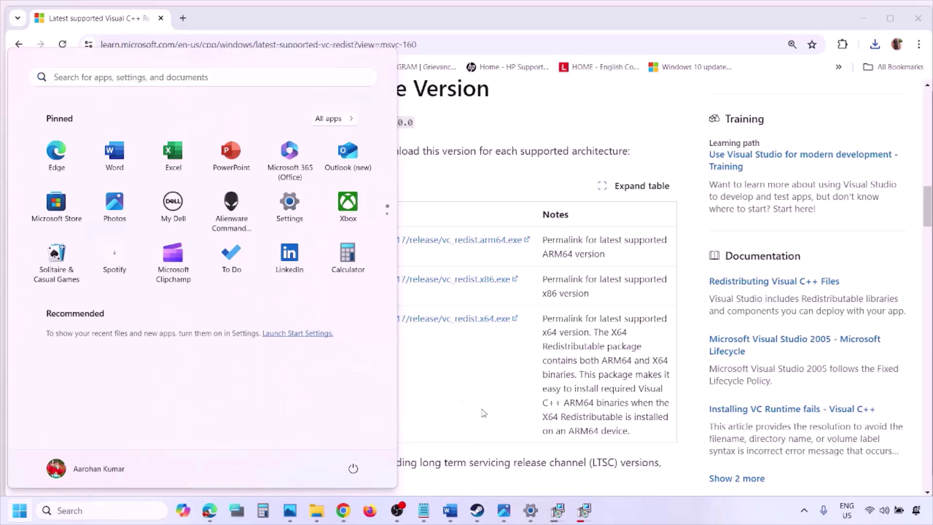
Bring the Word troubleshooting guide to the front and maximize its window.
left_click(484, 413)
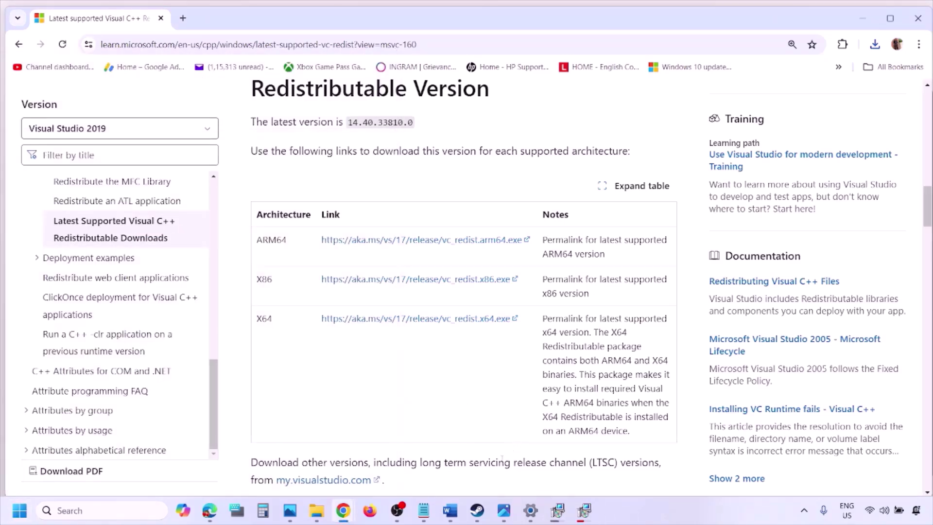
left_click(450, 510)
scroll(400, 330, "down", 3)
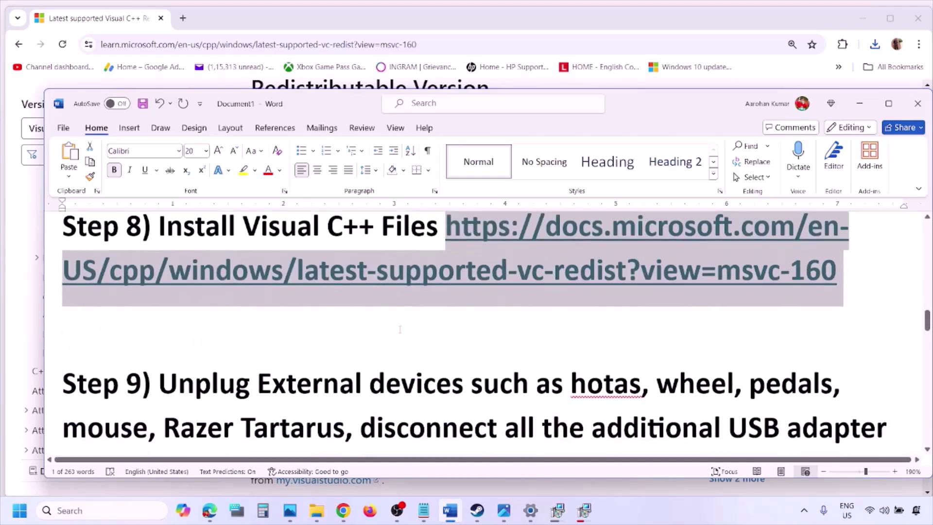
scroll(400, 330, "down", 3)
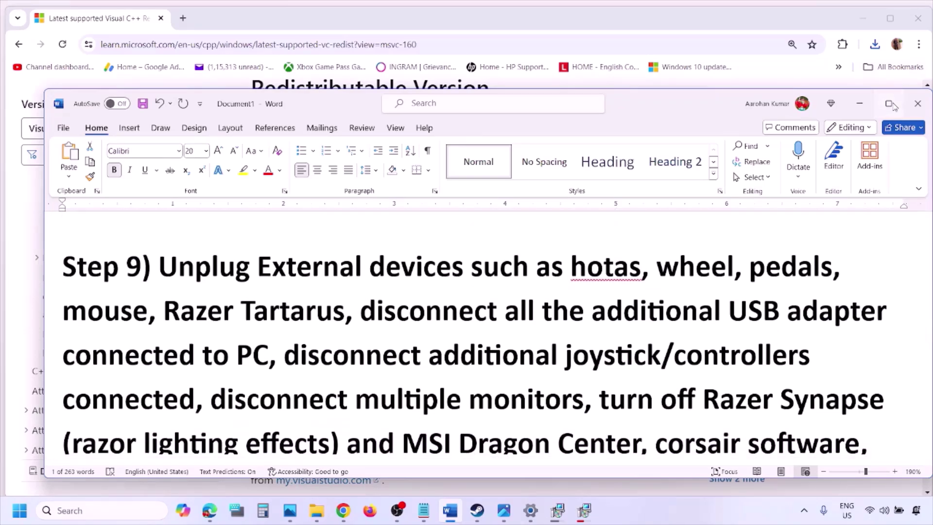
left_click(891, 104)
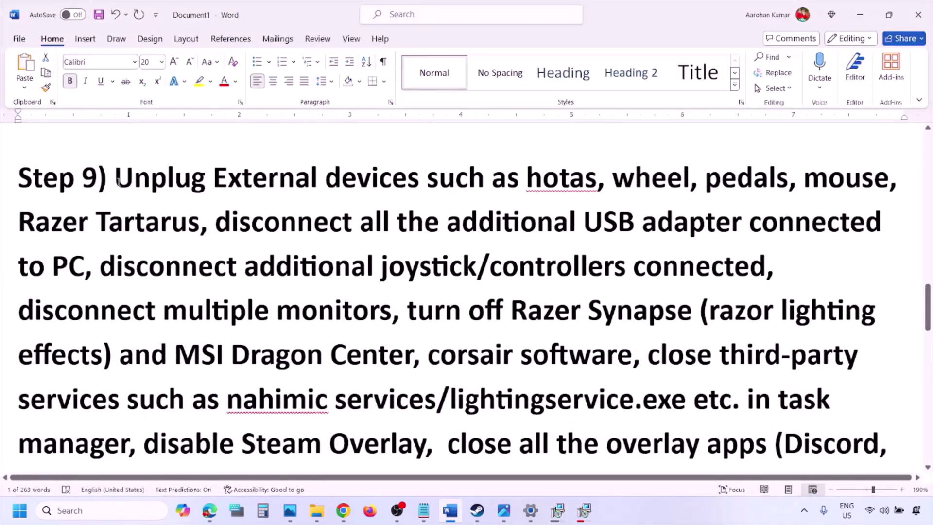
Highlight Step 9's advice on unplugging external devices, extra joysticks/controllers and multiple monitors.
left_click_drag(115, 177, 744, 225)
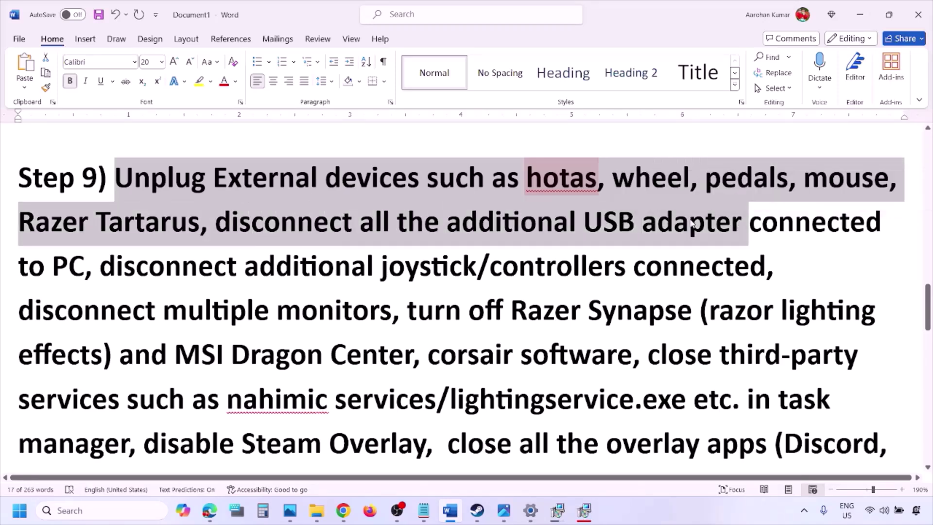
left_click(691, 219)
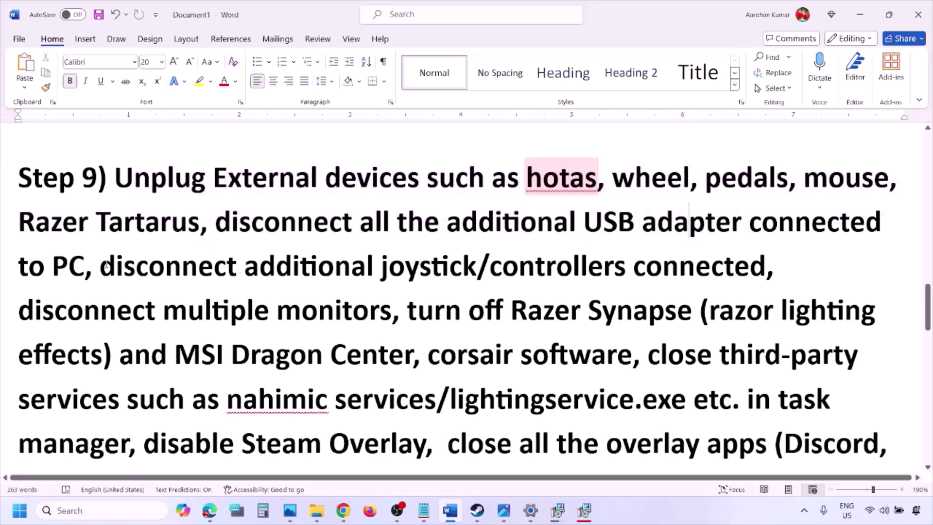
left_click_drag(100, 267, 765, 268)
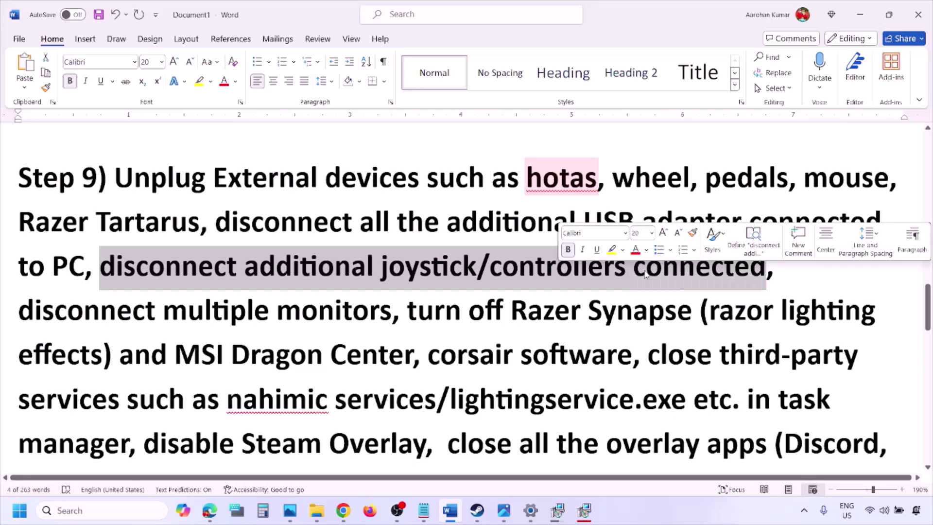
left_click(621, 292)
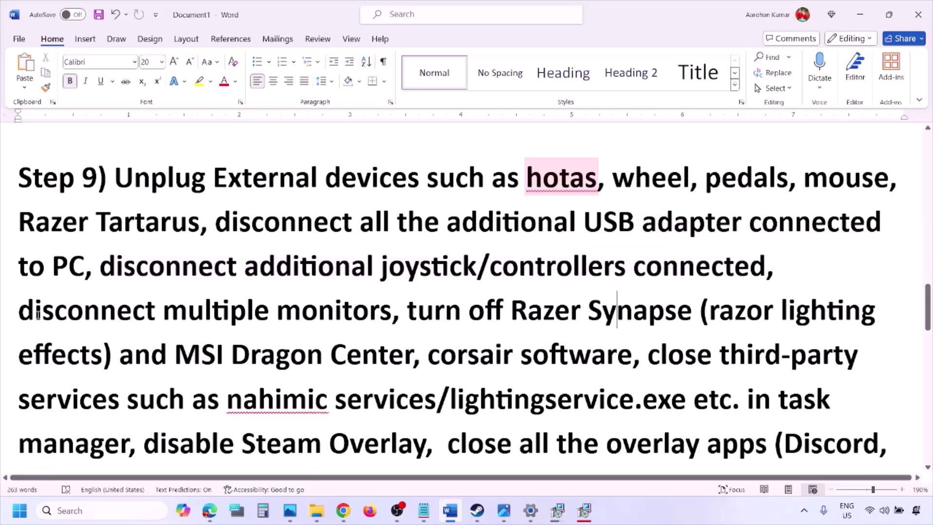
left_click_drag(33, 312, 324, 315)
Highlight the Razer Synapse and disable Steam Overlay advice, then switch to the Steam screenshot in Photos.
scroll(410, 258, "down", 1)
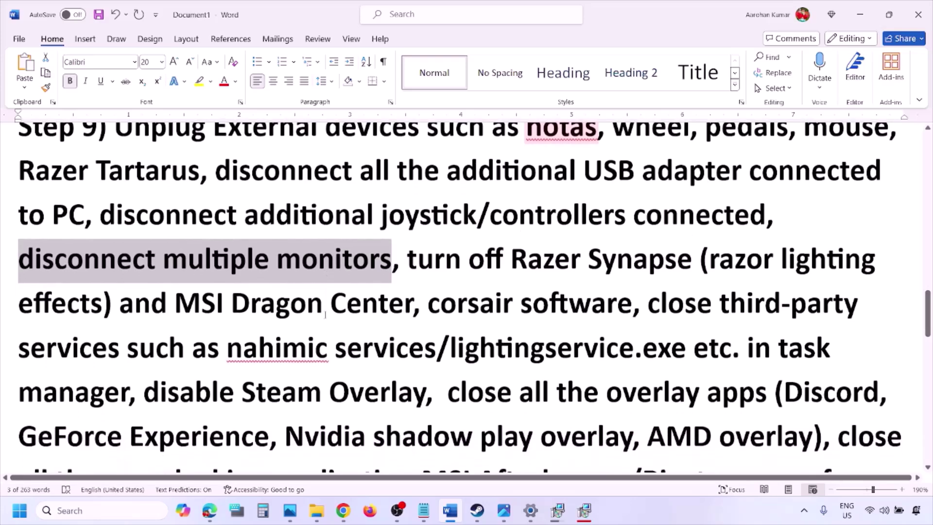
left_click_drag(410, 255, 146, 389)
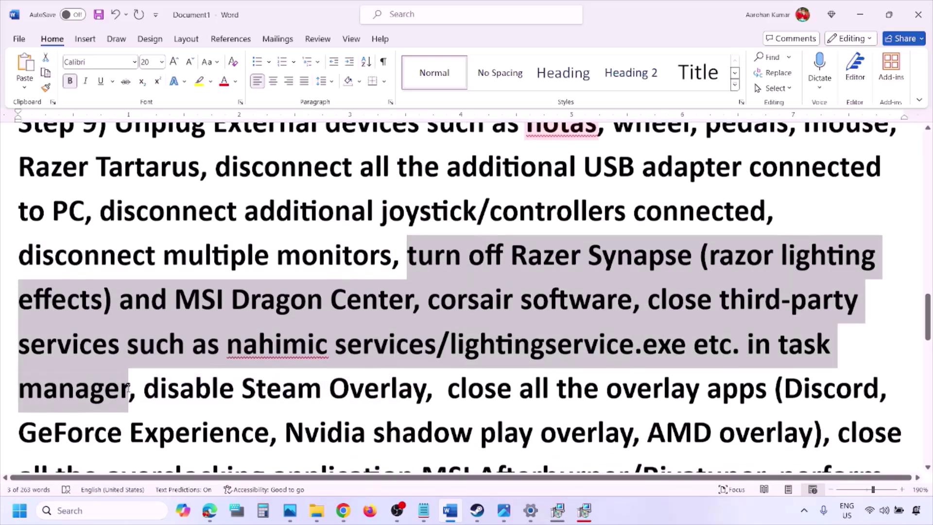
scroll(188, 327, "down", 1)
left_click_drag(145, 338, 426, 338)
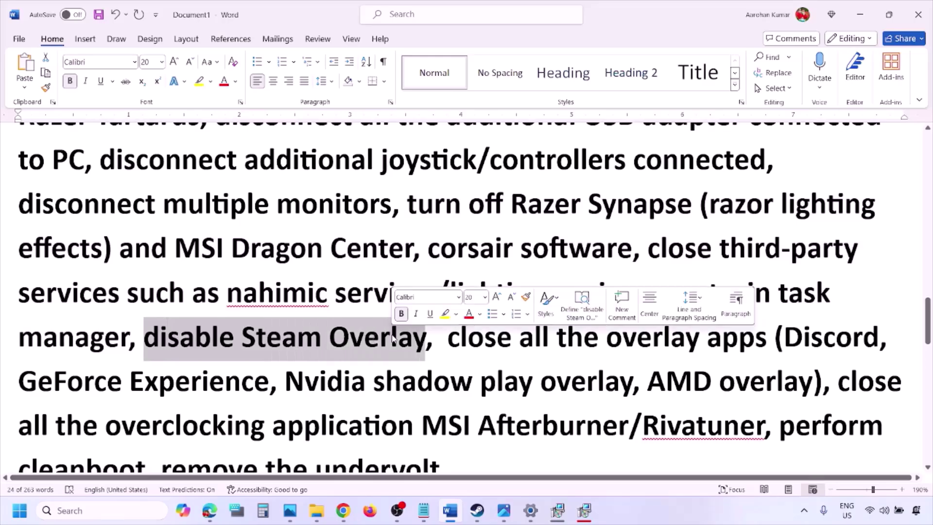
left_click(646, 516)
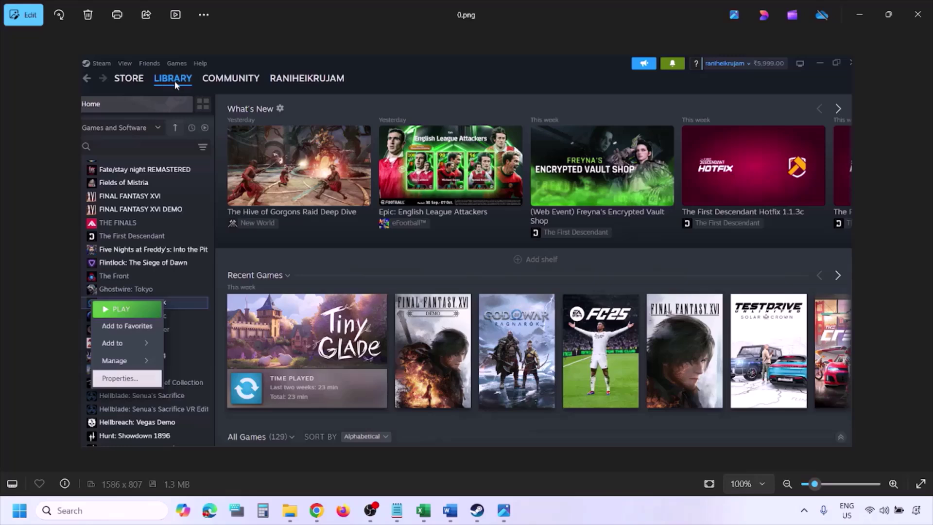
Zoom the Steam screenshot in and back to 100%, then advance to the Steam Properties screenshot.
key("ctrl+plus")
key("ctrl+minus")
key("Right")
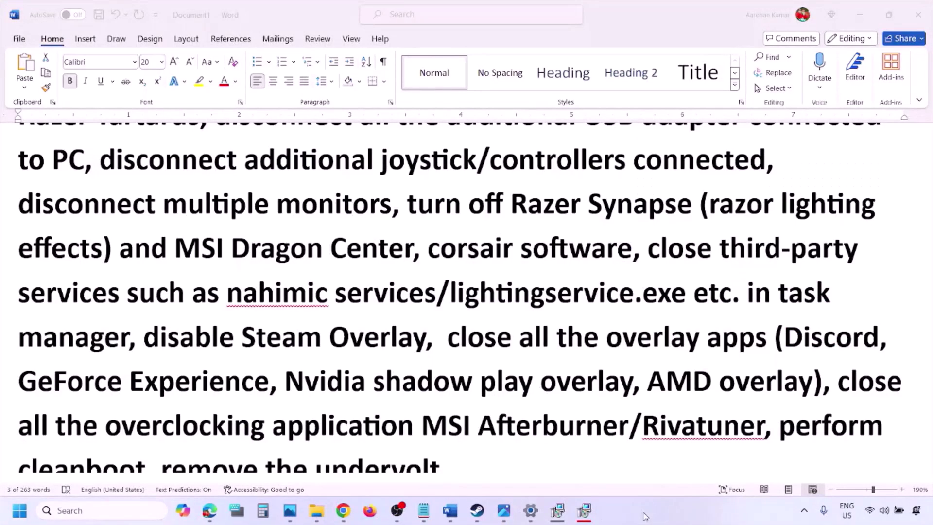
Switch off Discord's in-game overlay.
scroll(557, 386, "down", 2)
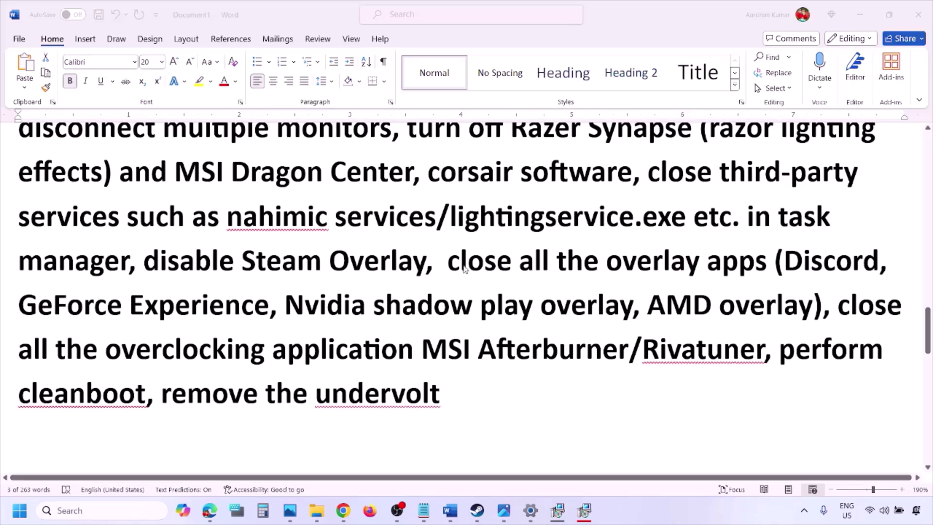
key("alt+Tab")
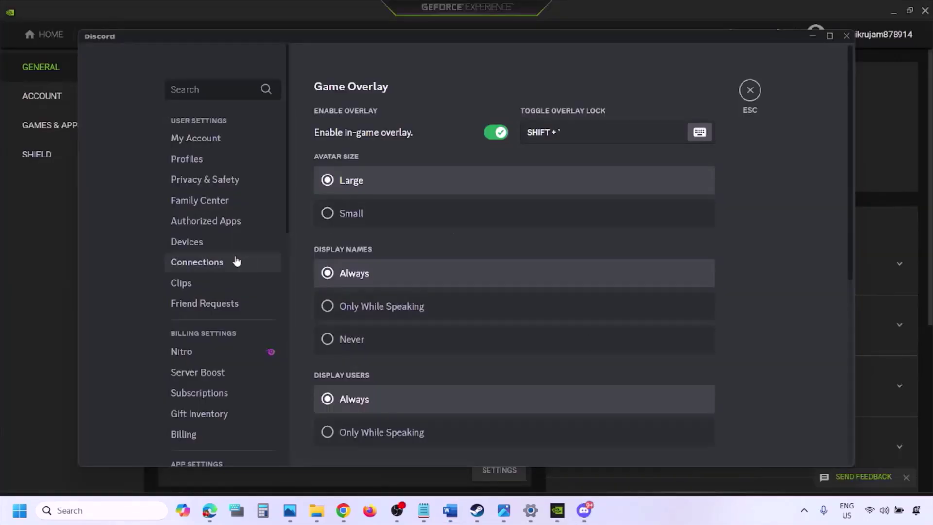
scroll(231, 262, "down", 10)
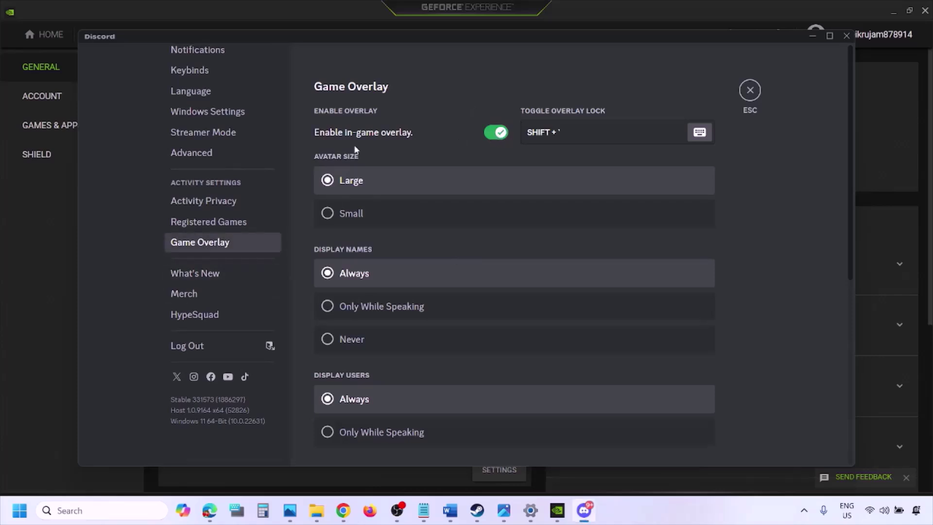
left_click(492, 134)
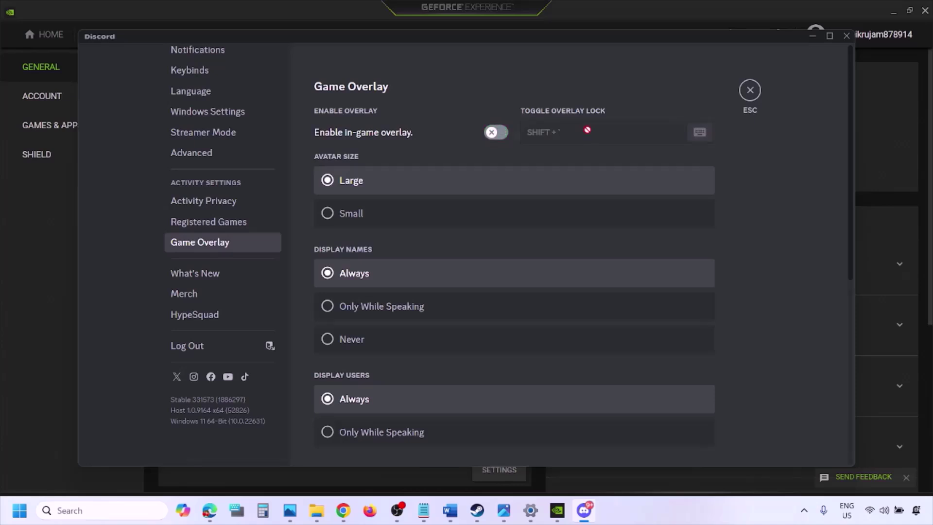
Turn off GeForce Experience's In-Game Overlay and return to the Word guide.
left_click(559, 513)
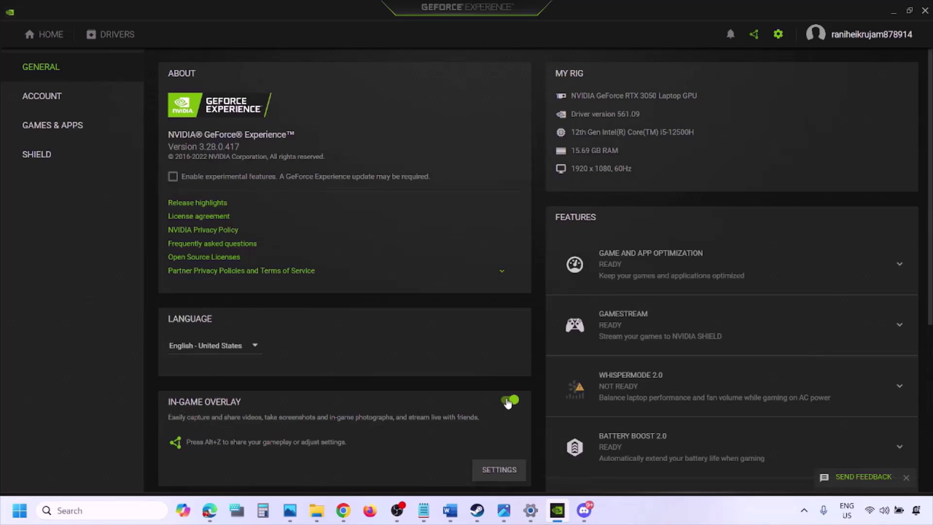
left_click(508, 401)
left_click(451, 510)
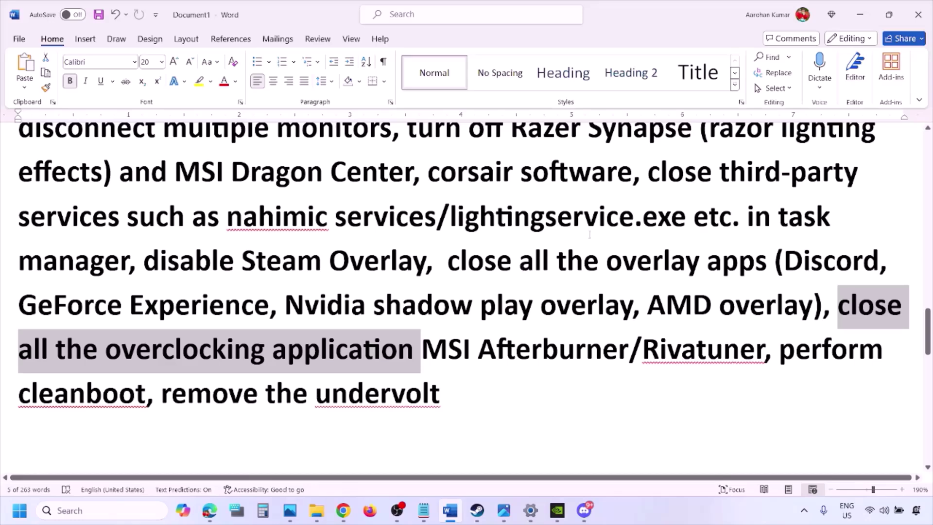
Highlight the guide's phrase 'close all the overlay apps'.
scroll(670, 171, "up", 2)
scroll(469, 285, "down", 2)
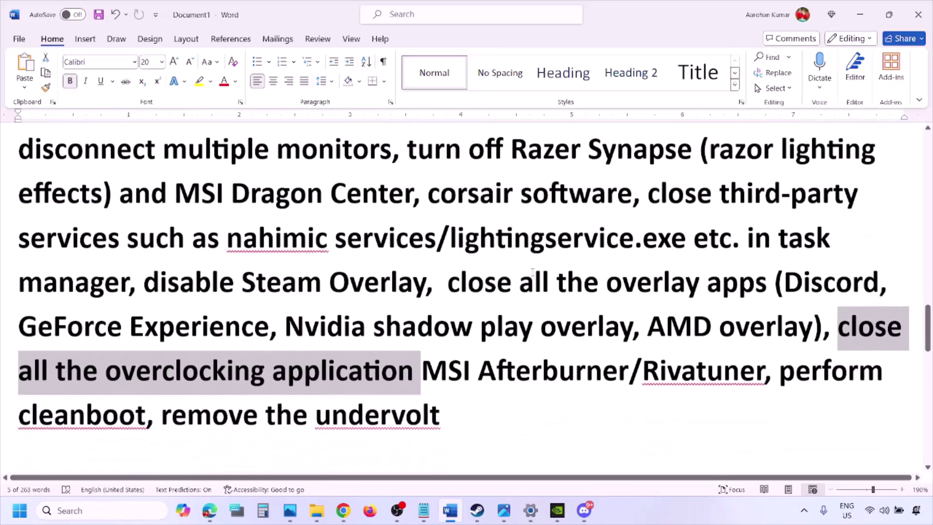
left_click_drag(461, 284, 729, 292)
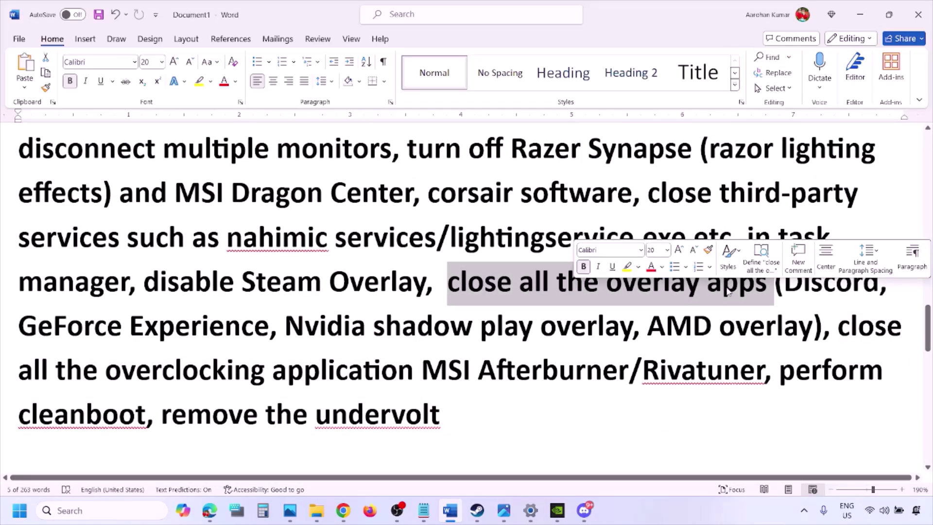
left_click(510, 291)
left_click_drag(450, 287, 773, 292)
Quit Discord, NVIDIA, G HUB and one more background app from the hidden-icons tray.
left_click(806, 514)
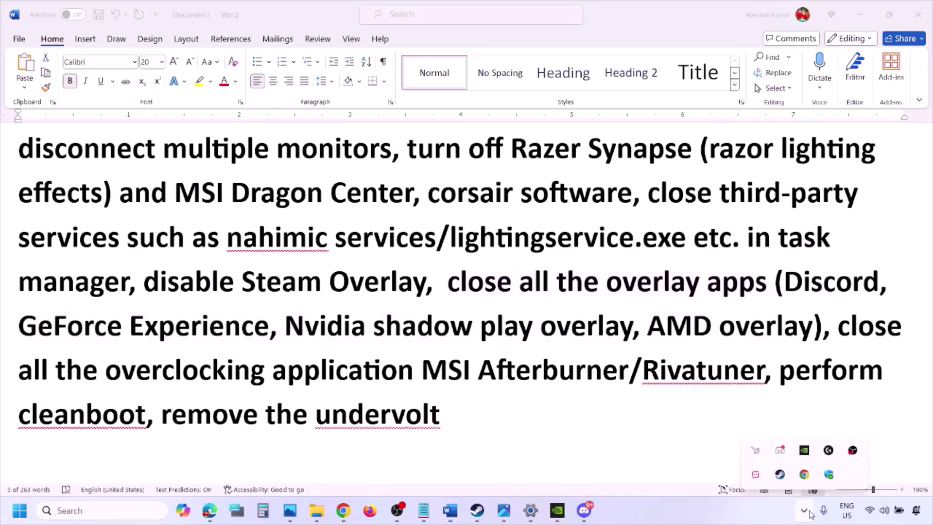
right_click(780, 449)
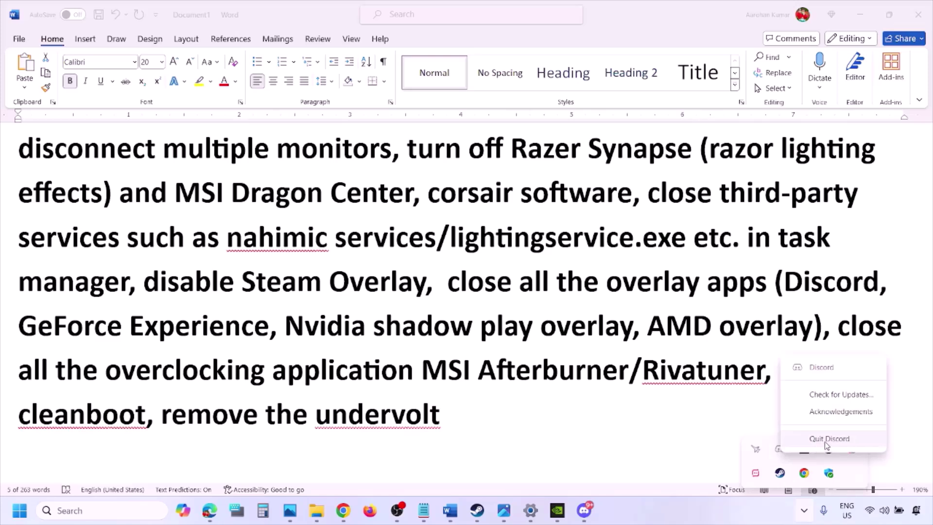
left_click(826, 440)
right_click(780, 448)
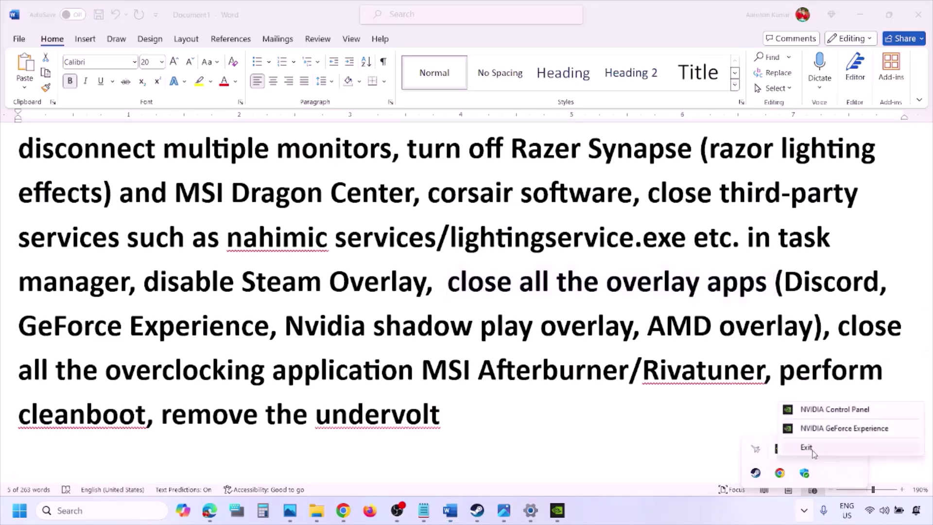
left_click(803, 446)
right_click(780, 450)
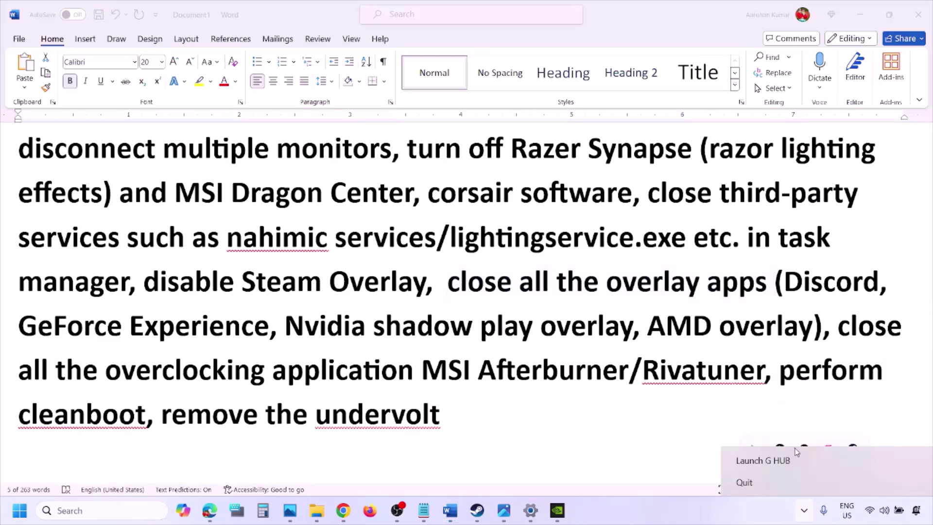
left_click(771, 483)
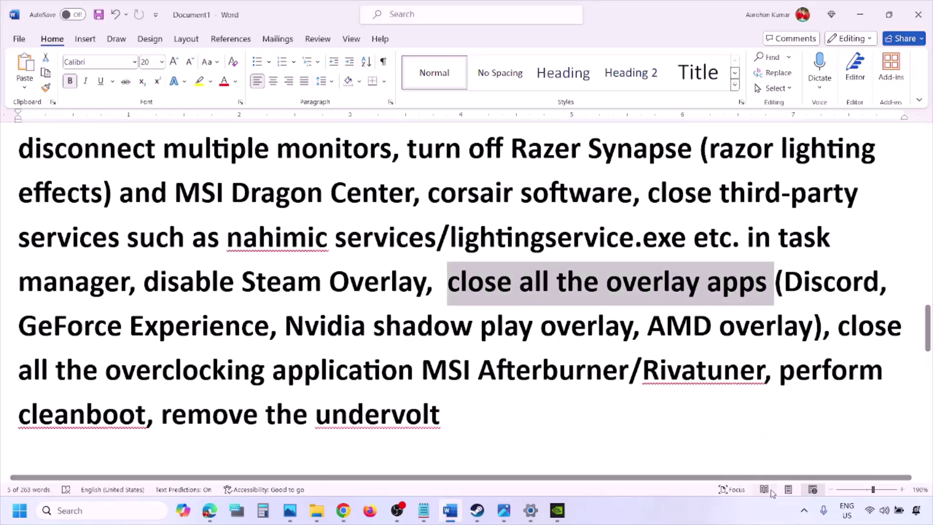
left_click(805, 511)
right_click(805, 454)
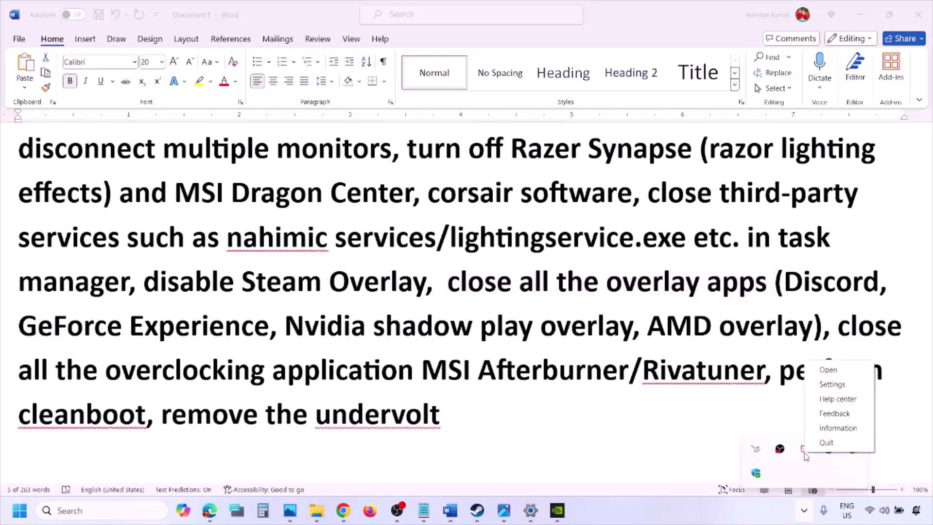
left_click(826, 442)
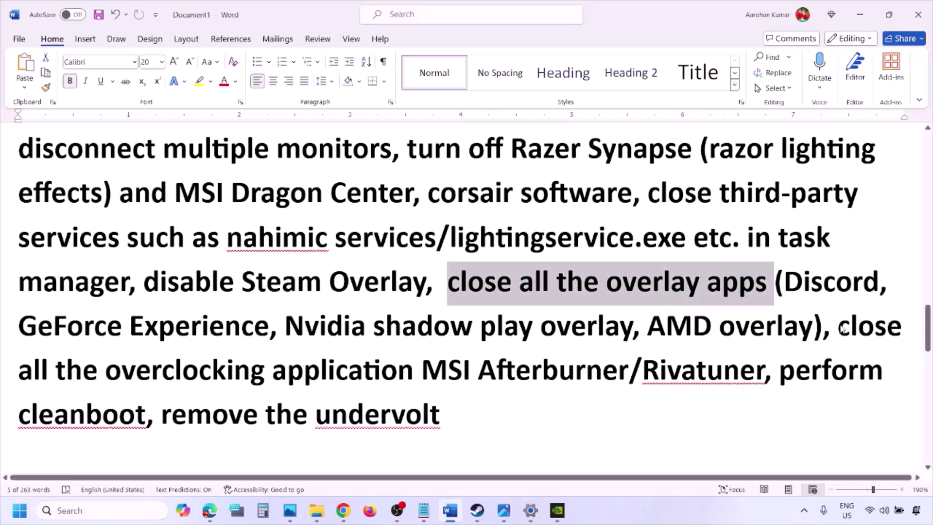
Close MSI Afterburner from the tray per the overclocking-apps advice, highlighting 'Rivatuner'.
left_click_drag(842, 329, 448, 374)
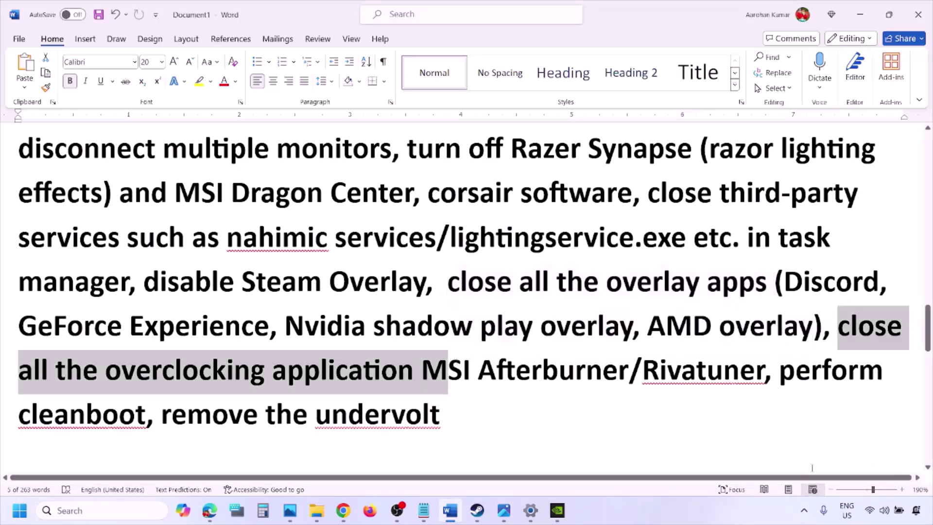
left_click(805, 511)
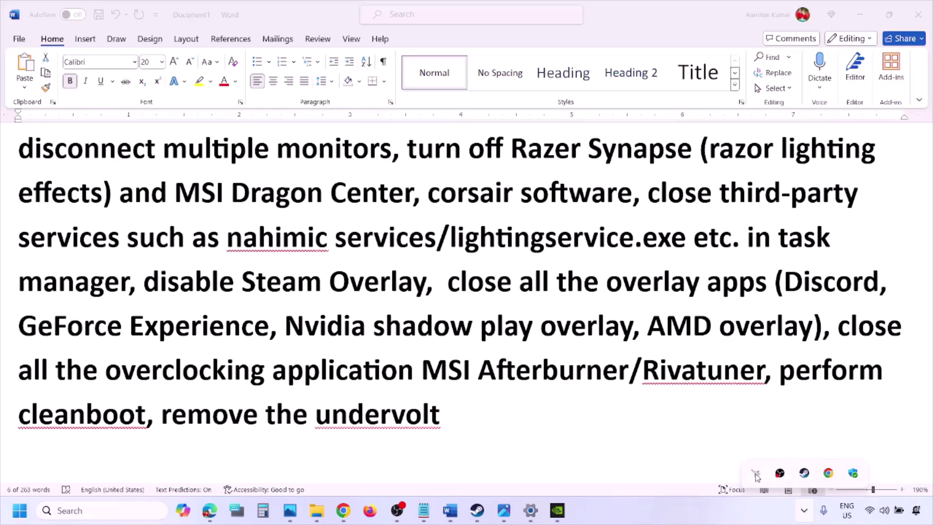
right_click(754, 476)
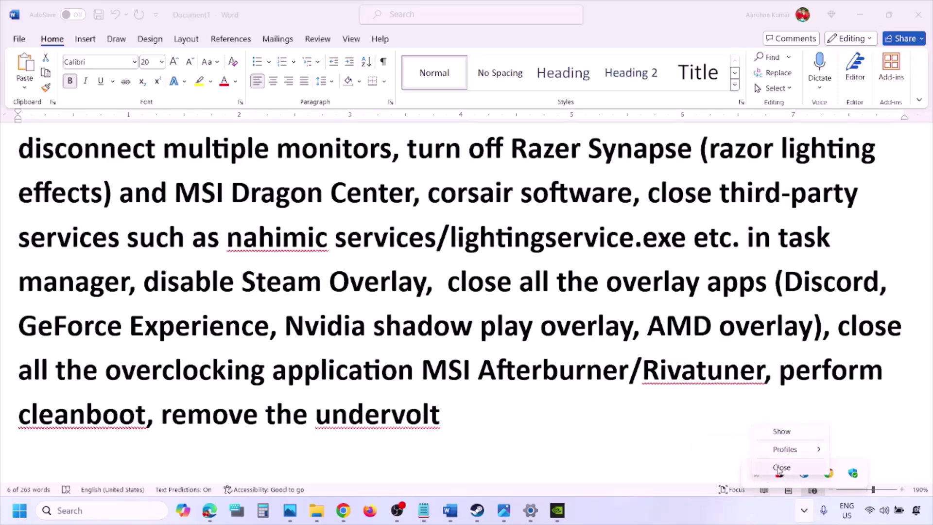
left_click(782, 467)
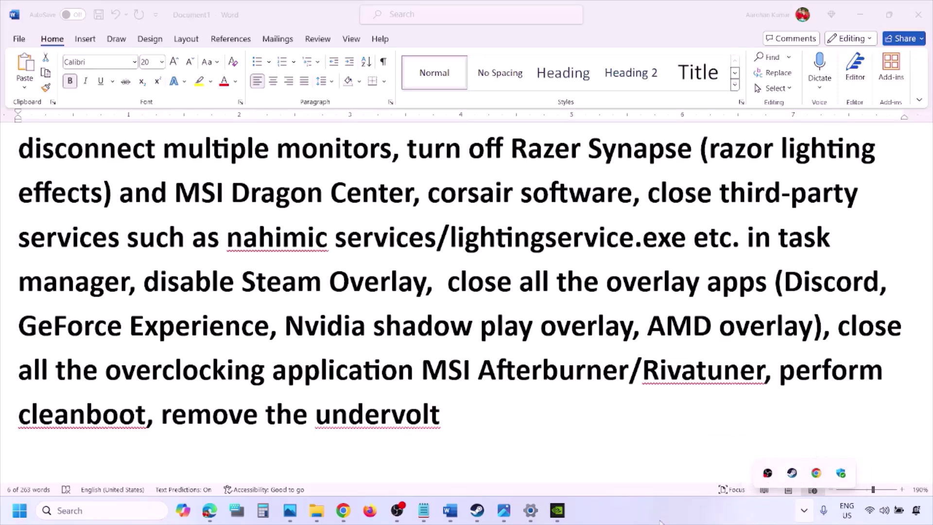
left_click(650, 351)
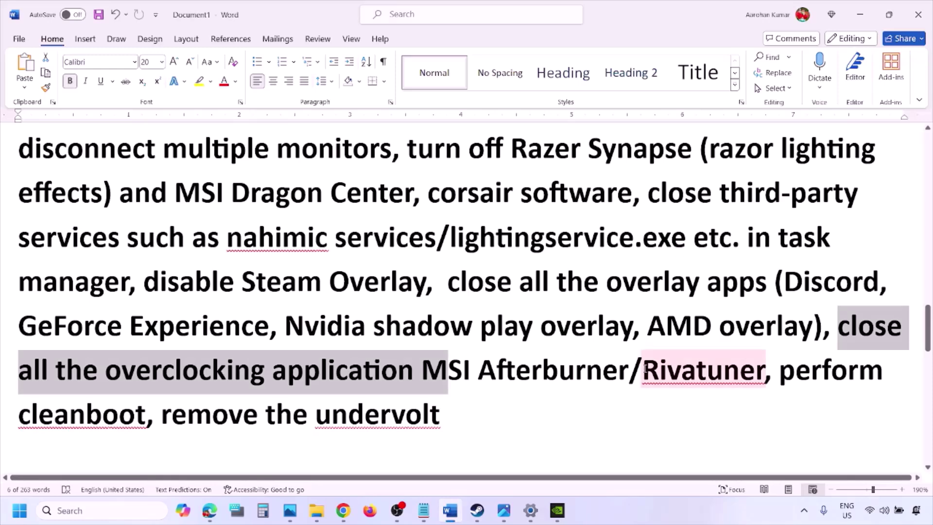
left_click_drag(644, 372, 859, 371)
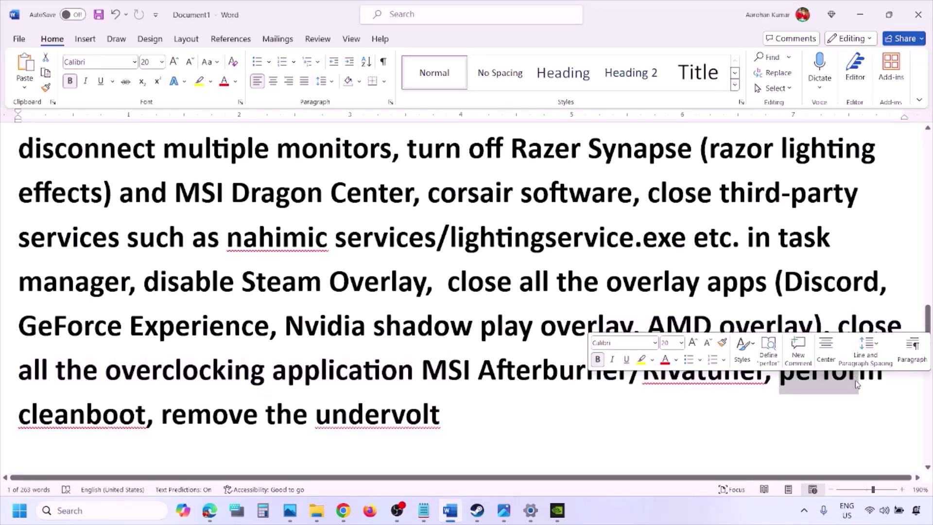
left_click(62, 503)
type("ystem")
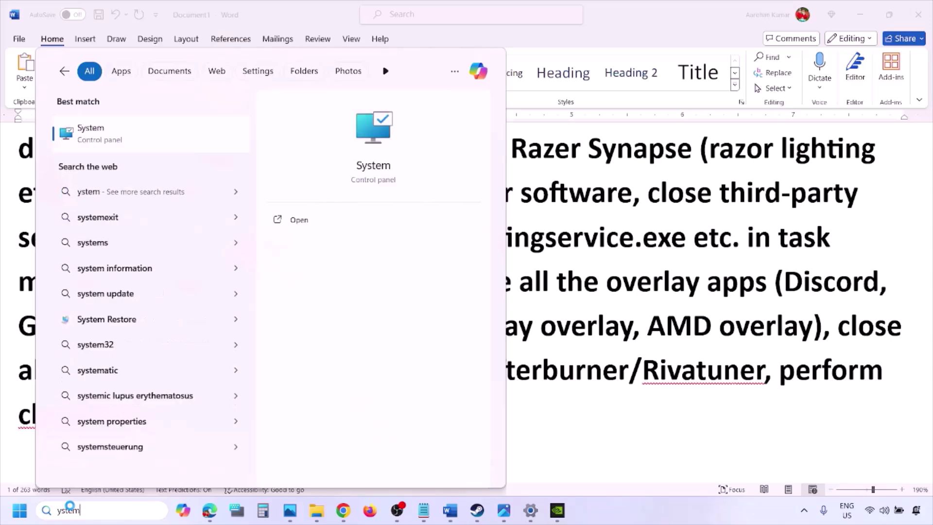
key("Home")
type("s")
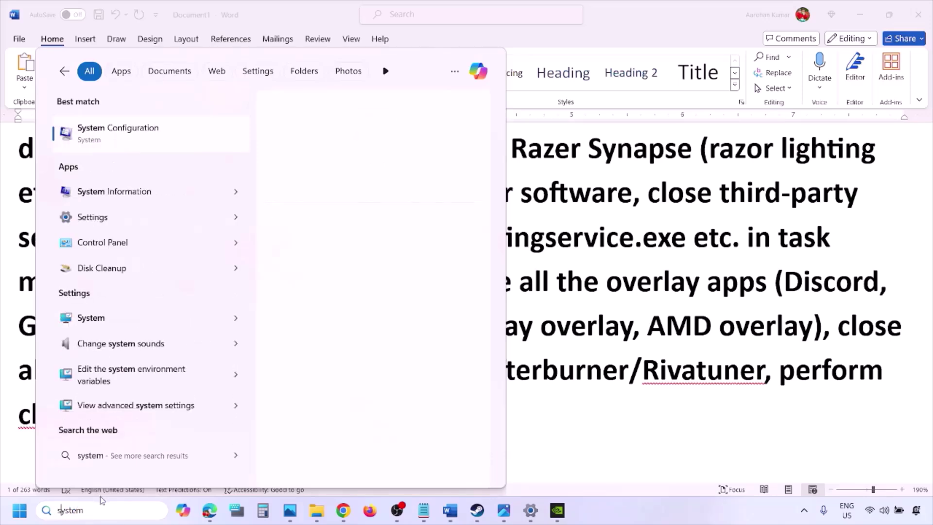
left_click(147, 137)
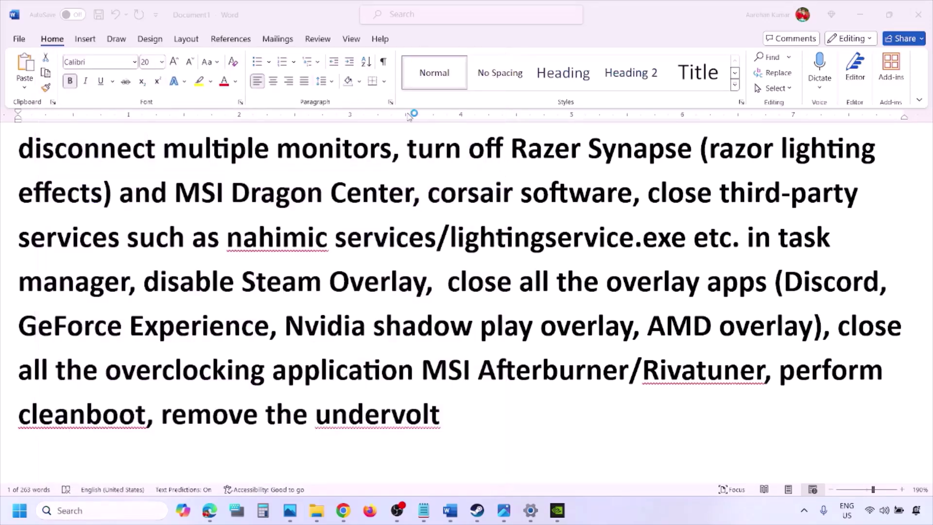
left_click(384, 162)
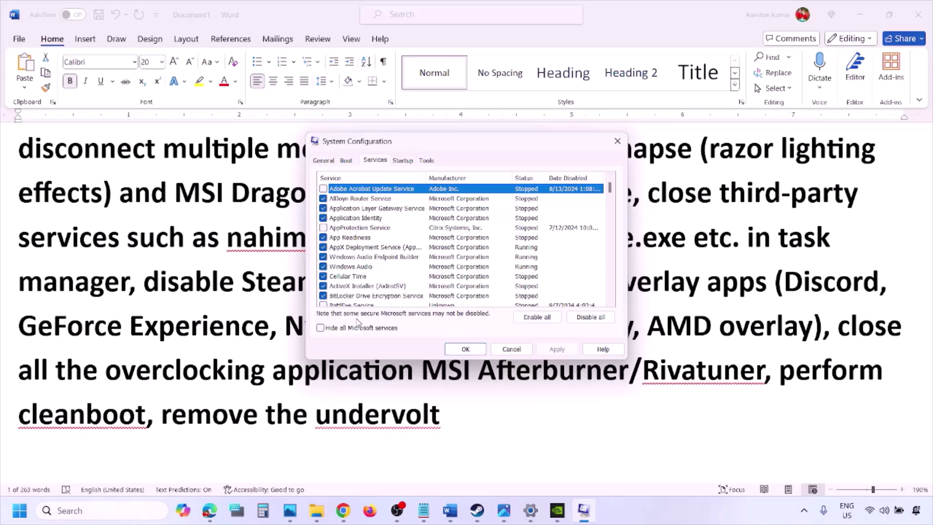
left_click(321, 329)
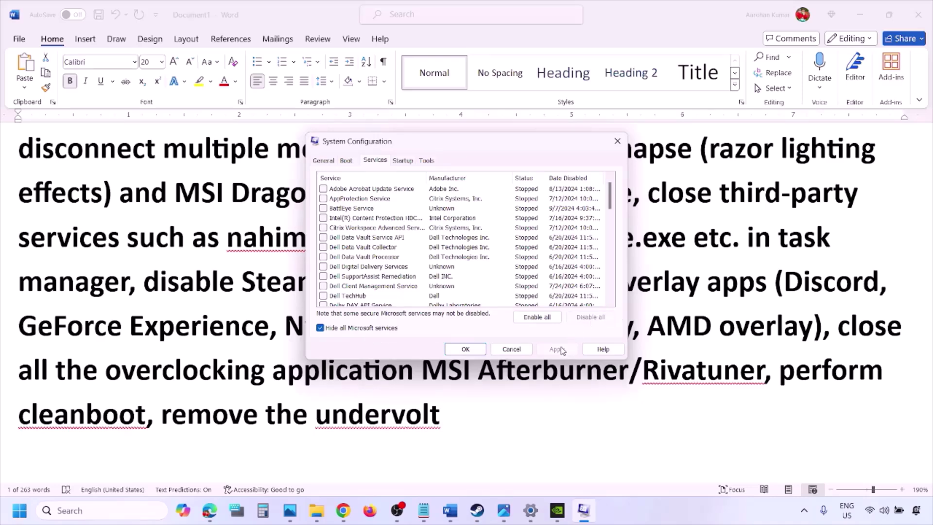
left_click(476, 349)
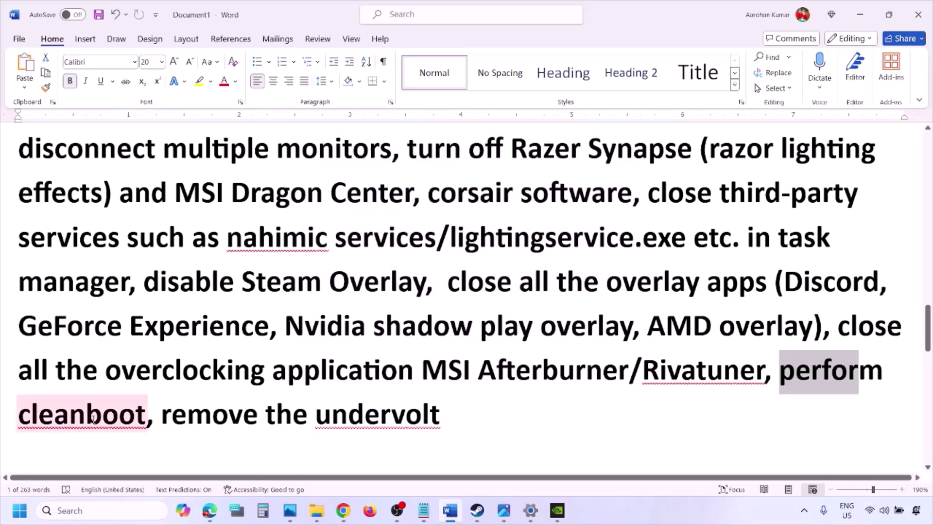
left_click_drag(165, 417, 440, 416)
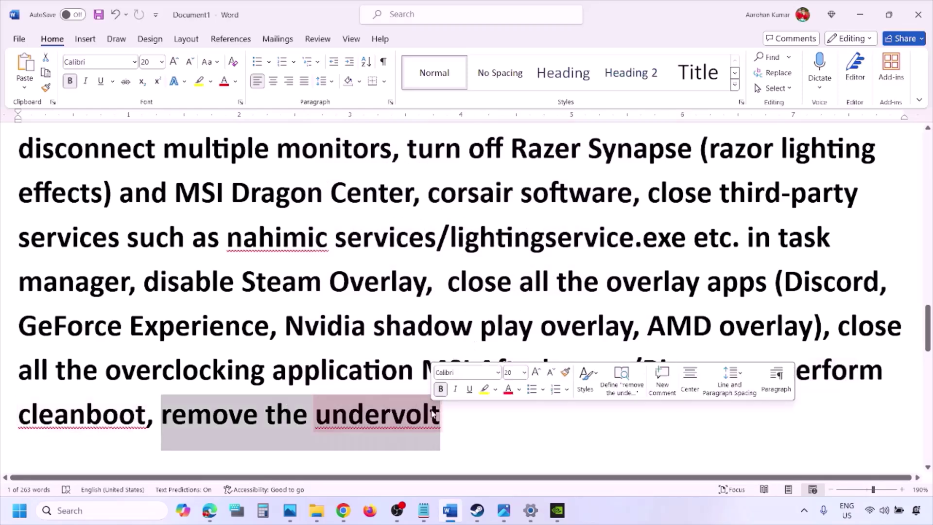